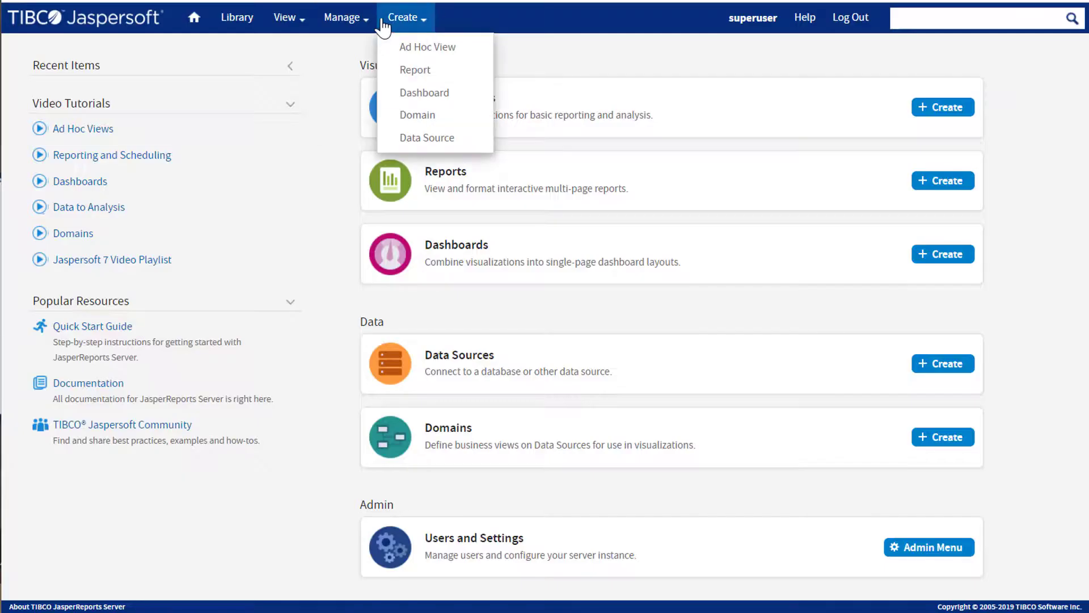
Choose Dashboard from the Create menu to open a blank New Dashboard designer.
click(389, 92)
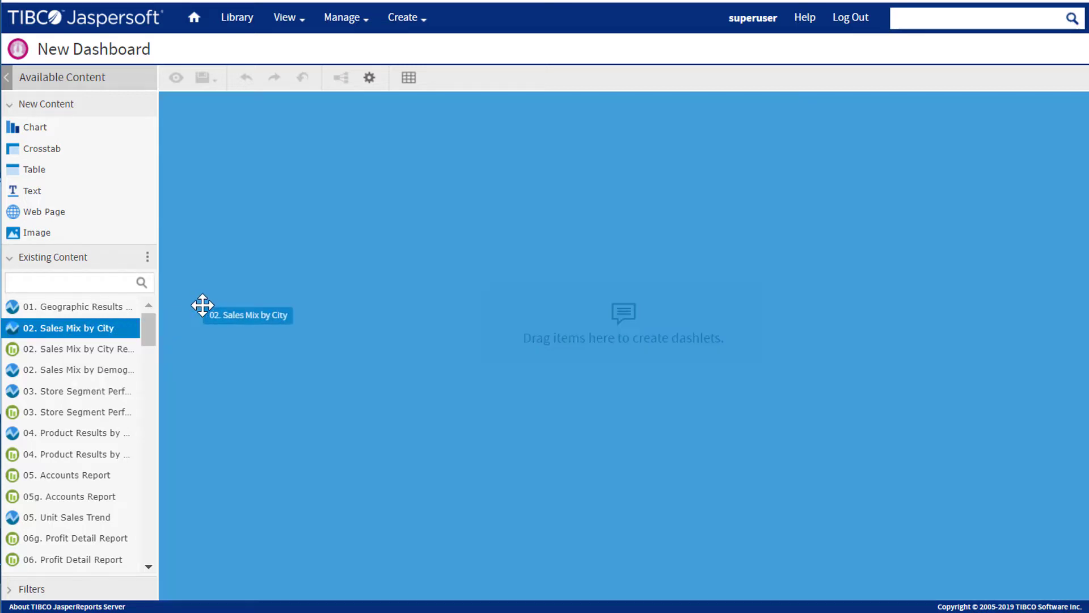
Place '02. Sales Mix by City' and '03. Store Segment Performance' side by side on the canvas.
drag(62, 334, 203, 304)
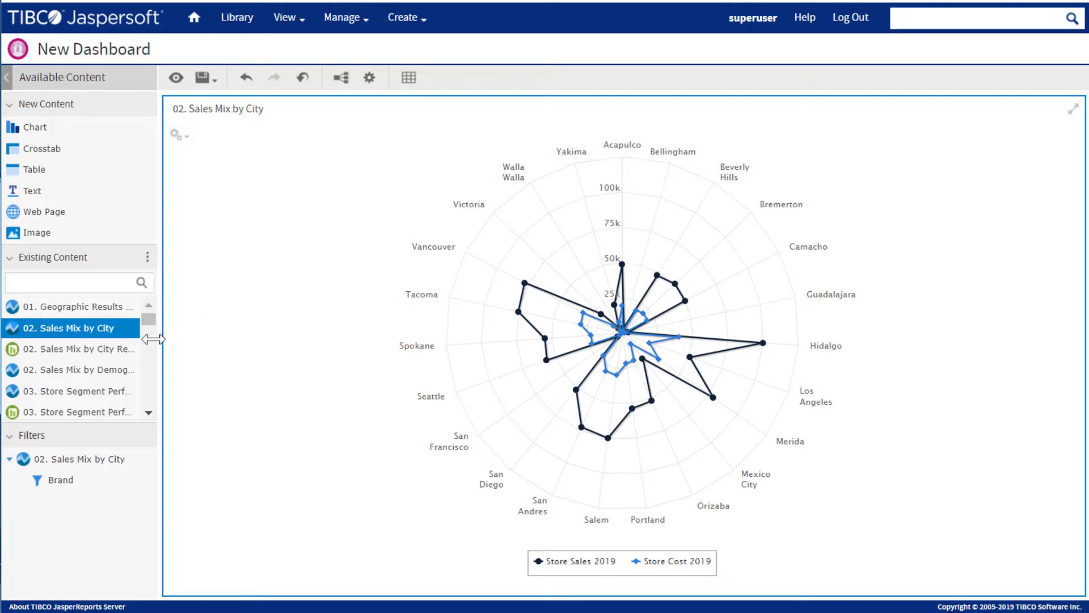
click(64, 394)
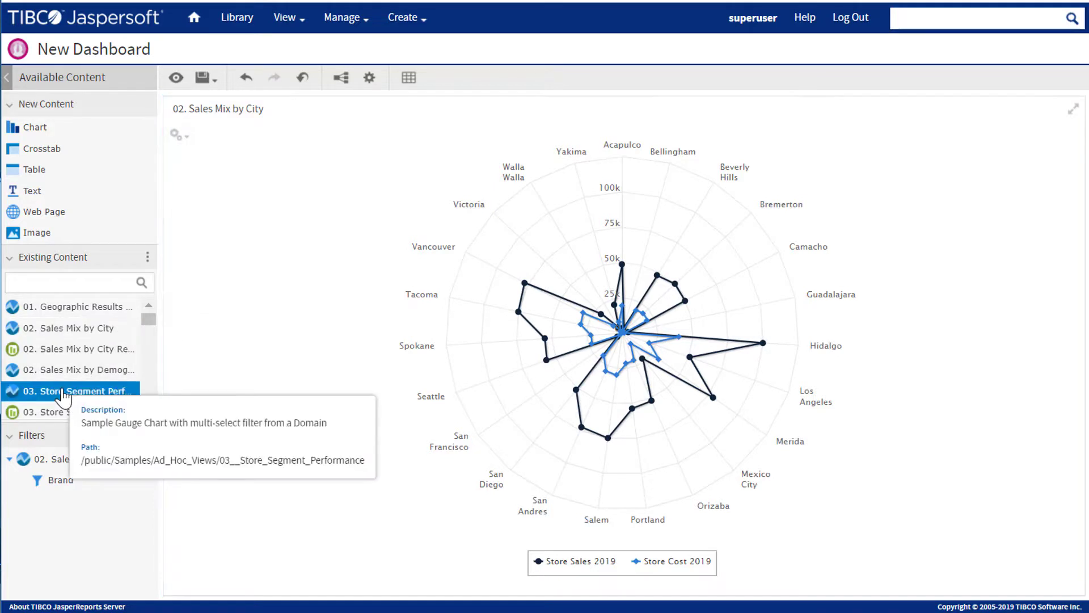
mouse_move(64, 394)
mouse_down()
mouse_move(944, 481)
mouse_move(970, 421)
mouse_move(943, 432)
mouse_up()
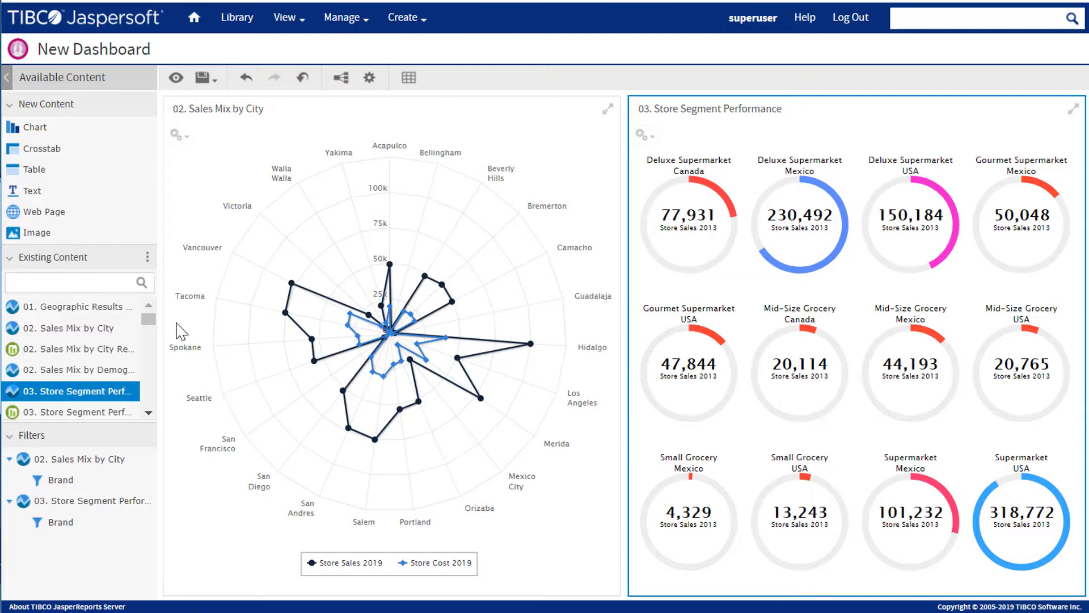
Search for the bubble chart and place '09. Store Segment Performance' below the gauges.
click(92, 283)
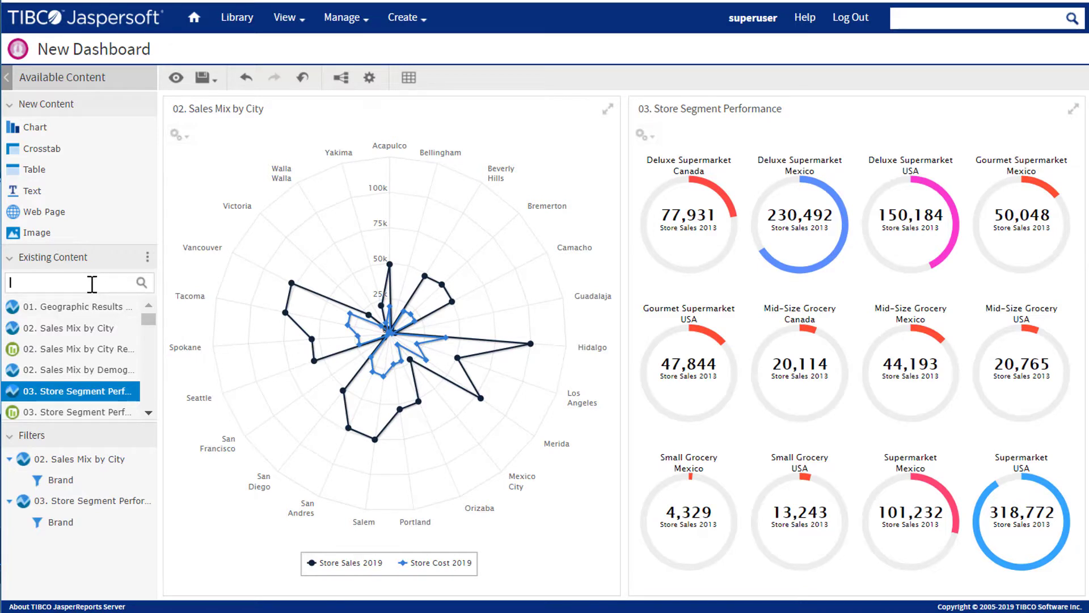
text(bubb)
key(Return)
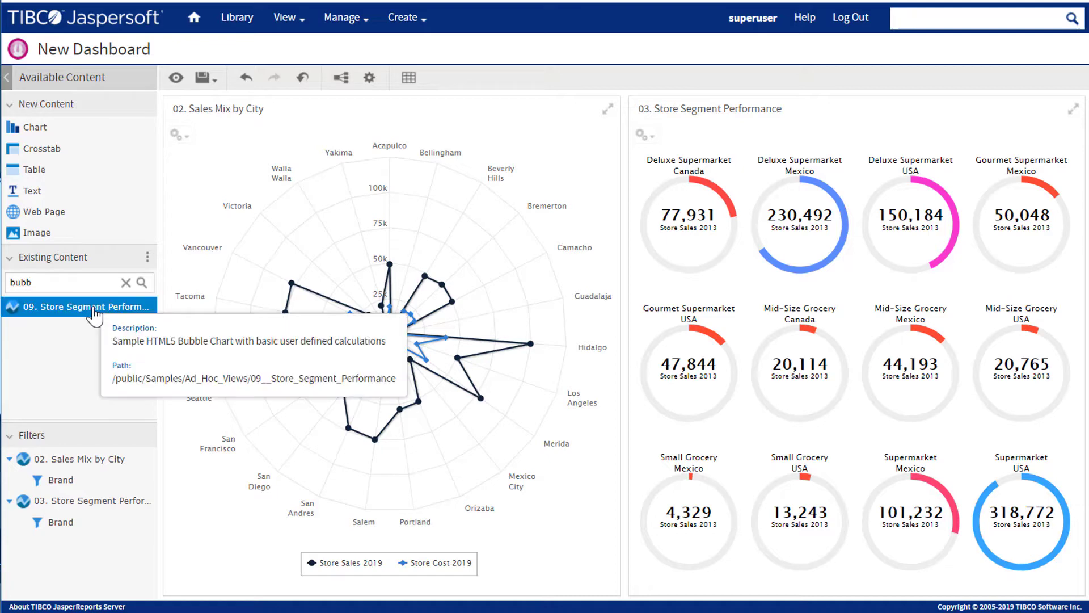
mouse_move(90, 307)
mouse_down()
mouse_move(126, 342)
mouse_move(736, 529)
mouse_move(723, 530)
mouse_up()
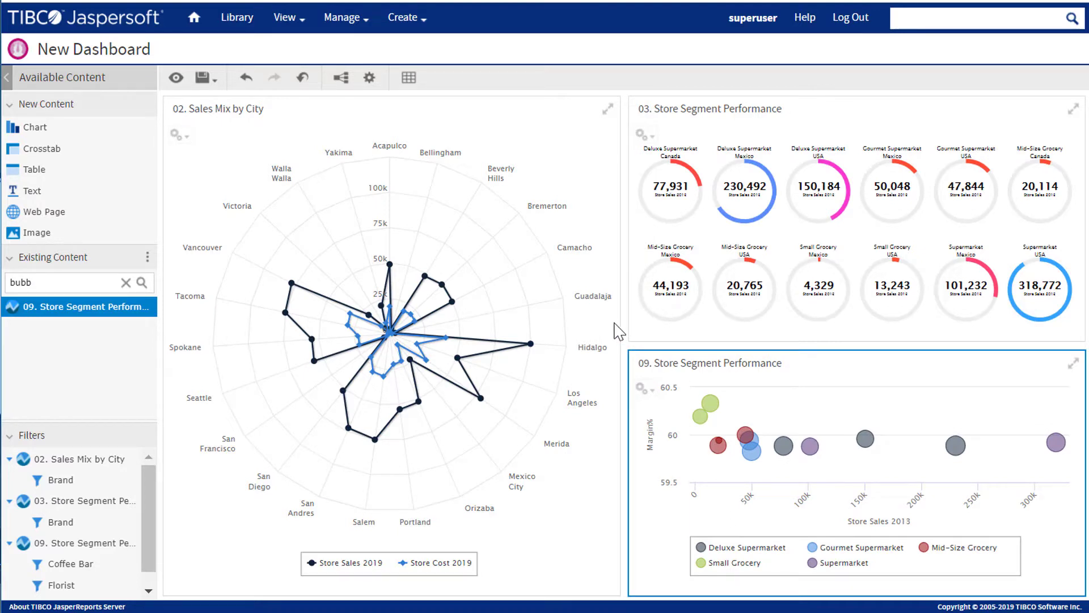
Narrow the Sales Mix dashlet and widen the gauges and bubble chart dashlets to match.
drag(622, 329, 594, 329)
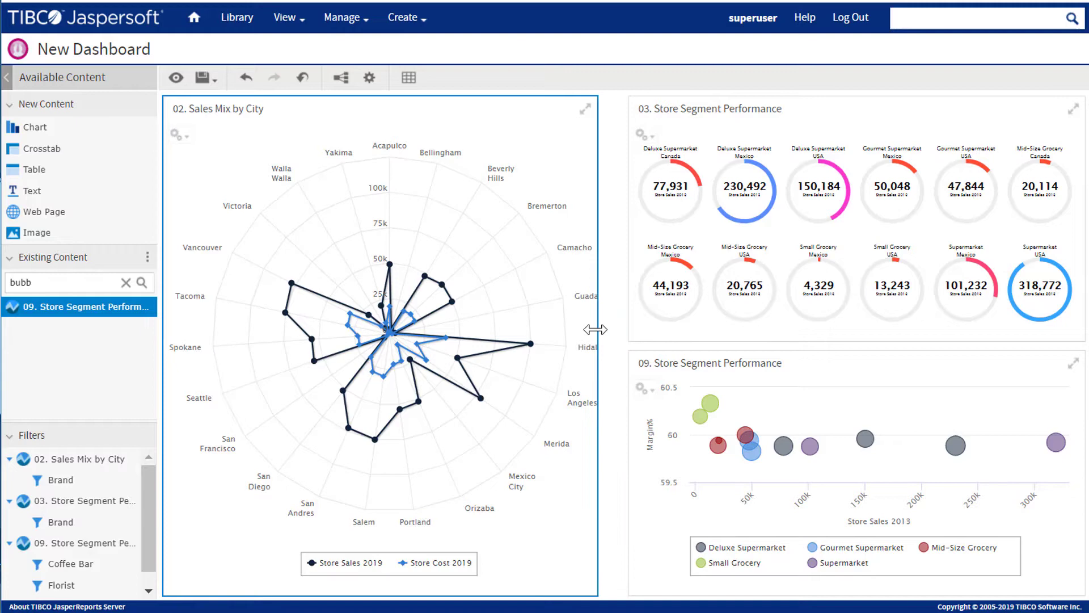
drag(715, 290, 746, 280)
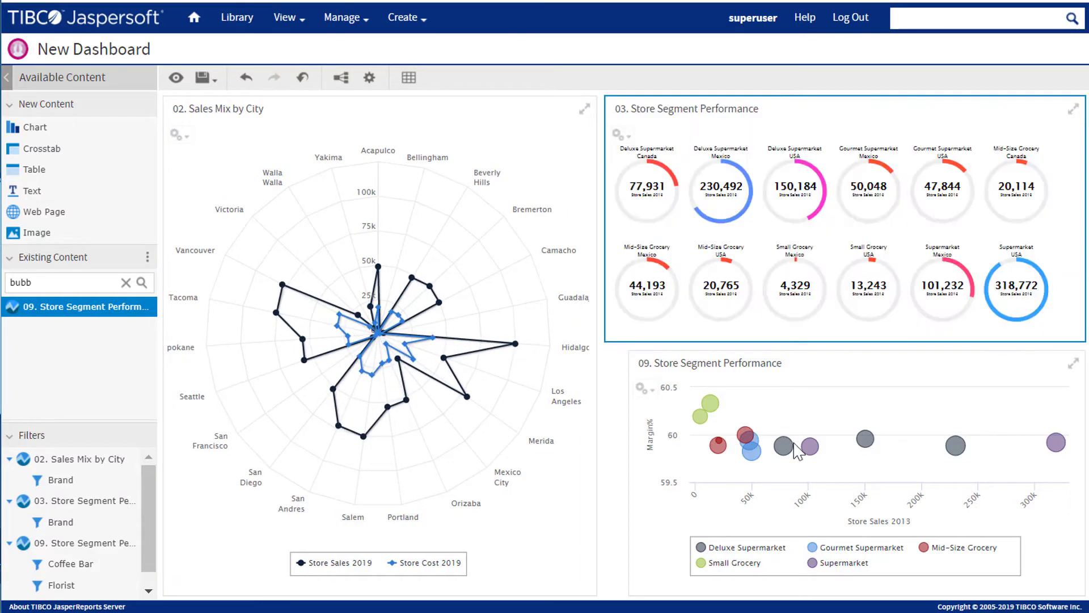
drag(796, 451, 758, 445)
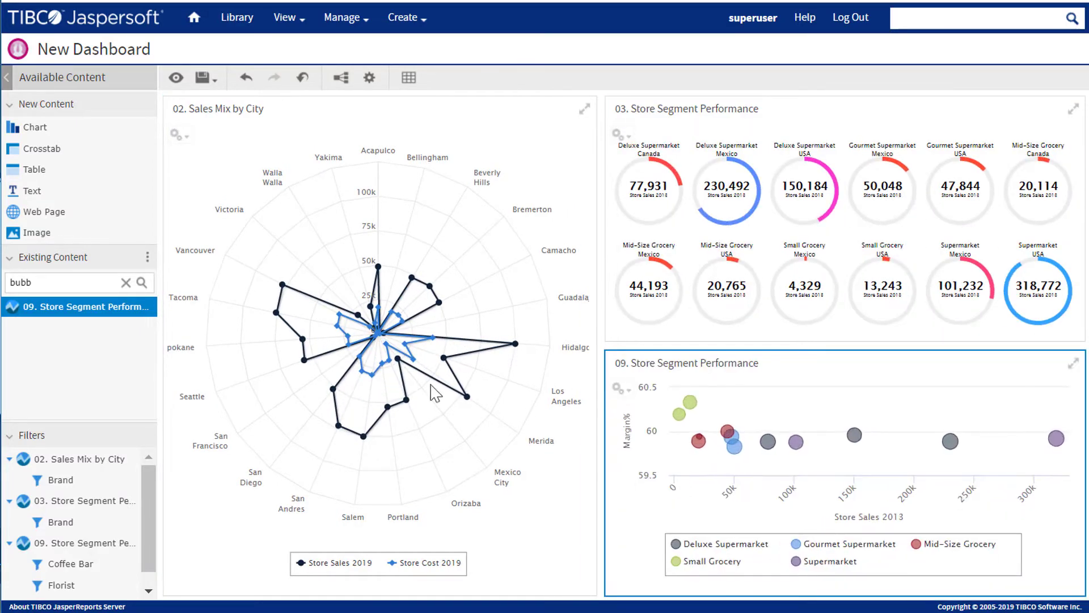
Rename the '03. Store Segment Performance' gauges dashlet to 'KPIs' with the export button shown.
right_click(888, 242)
click(839, 205)
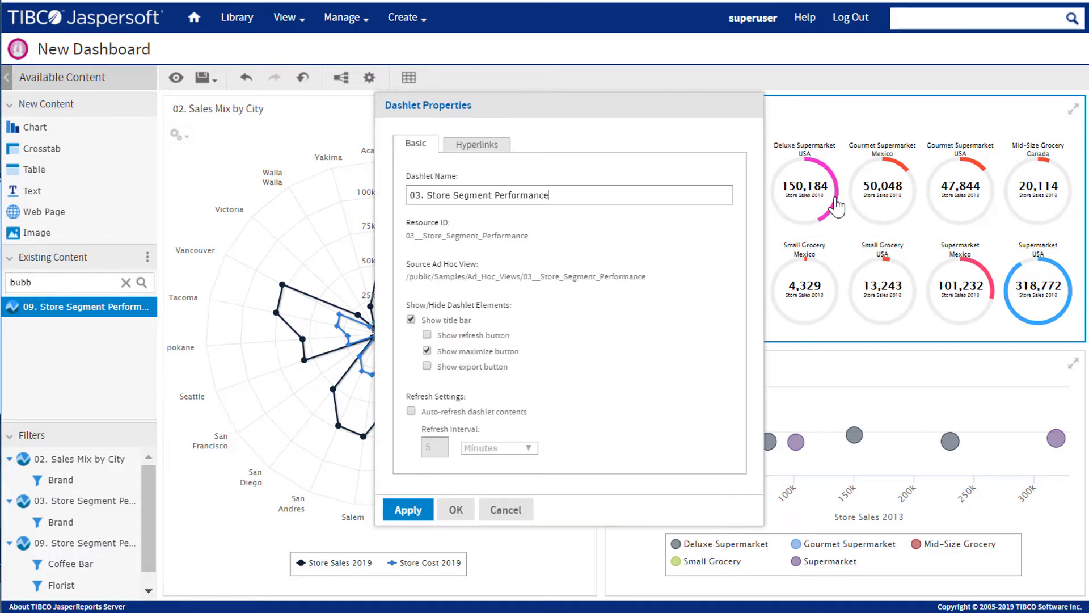
drag(554, 196, 382, 203)
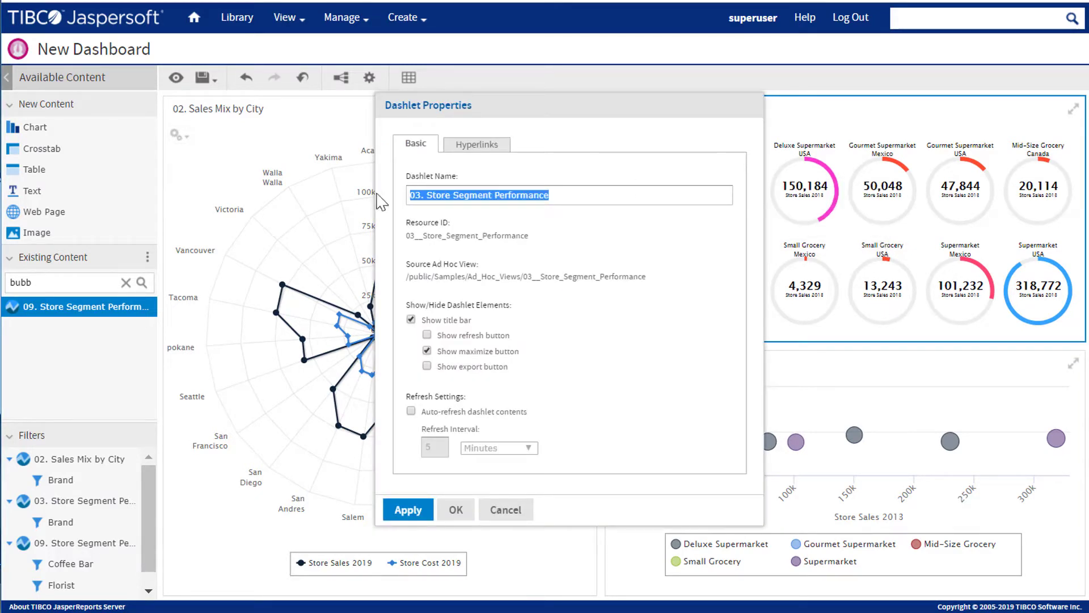
text(KPIs)
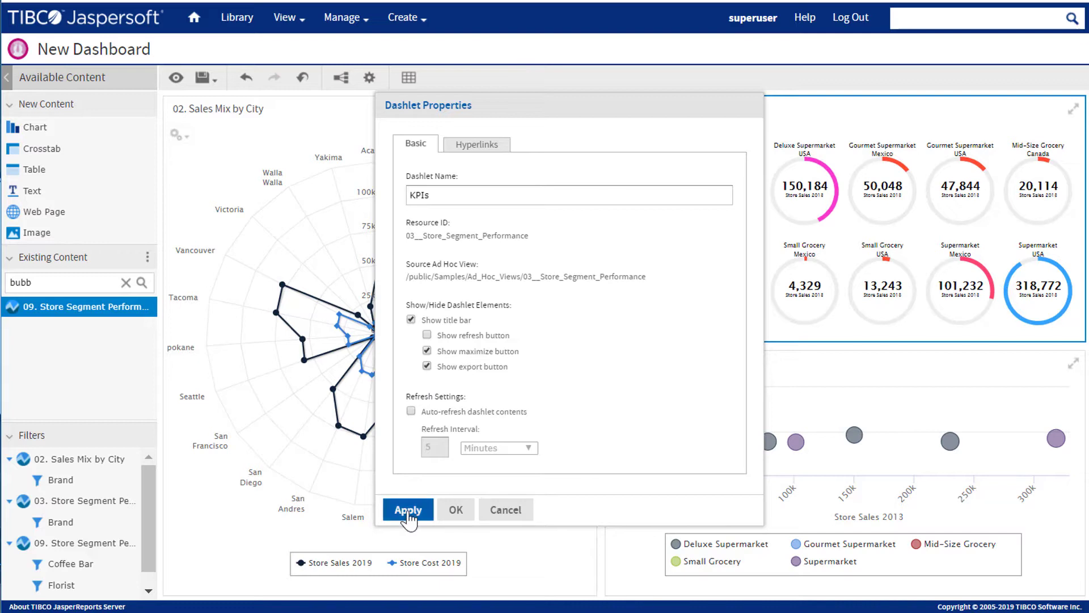
click(456, 509)
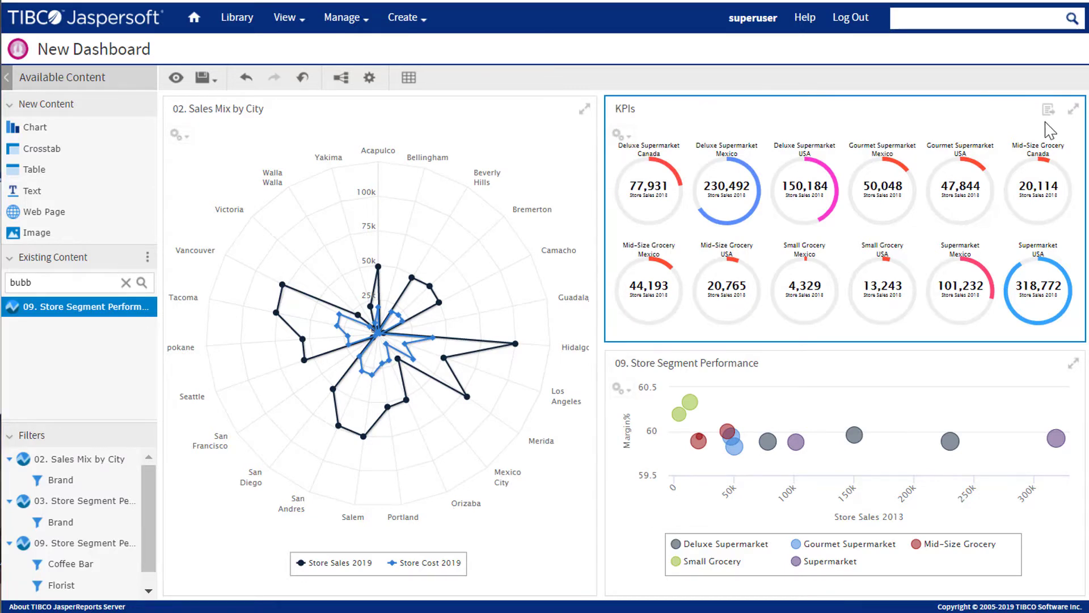
Set the dashboard background to #F5F1F1, turning off custom canvas size and dashlet borders.
click(369, 78)
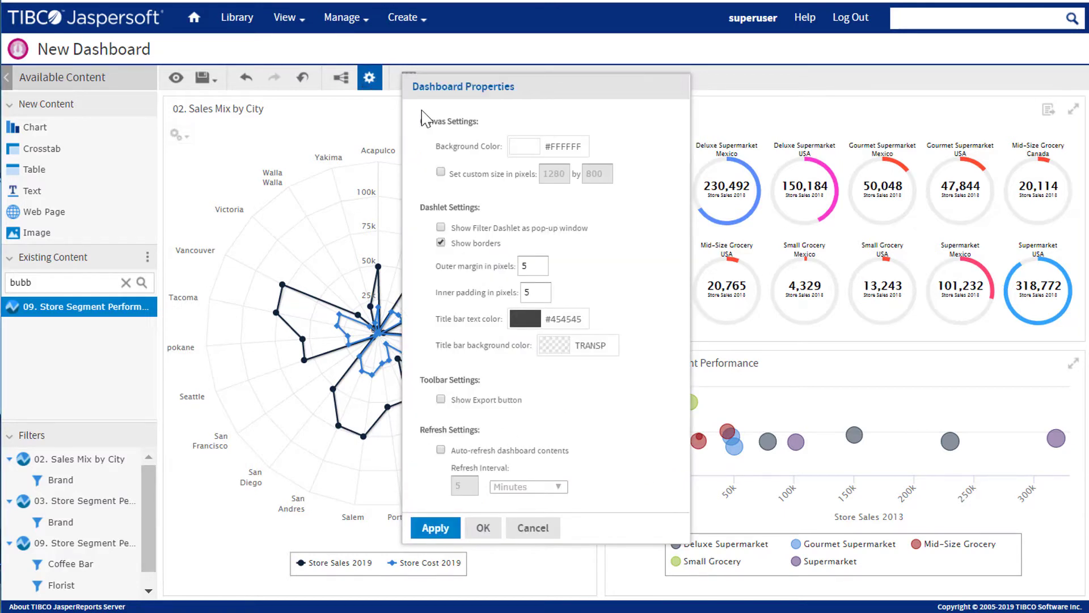
click(527, 154)
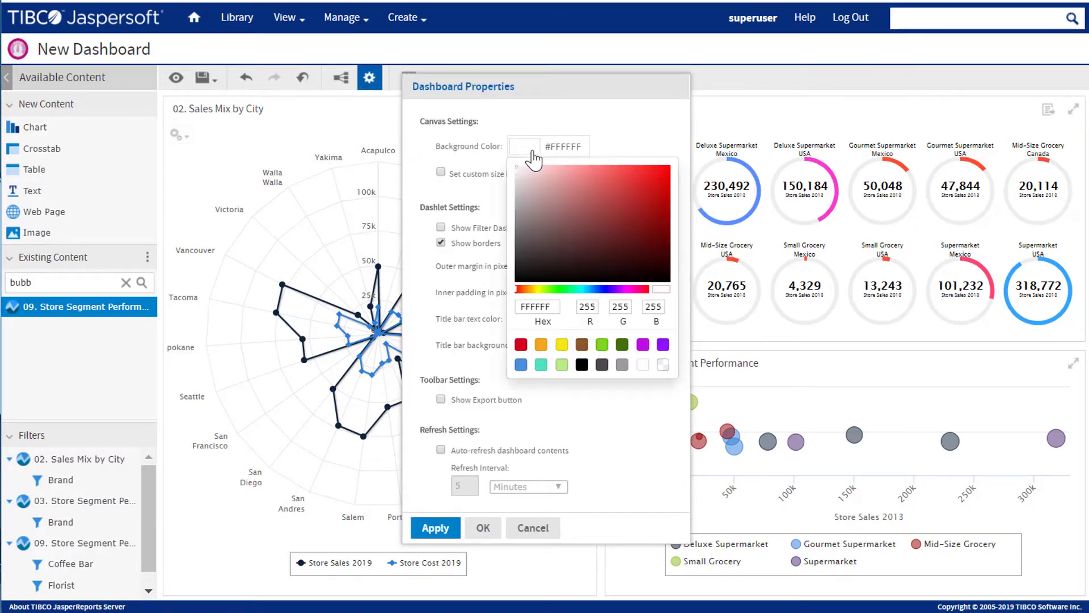
click(518, 175)
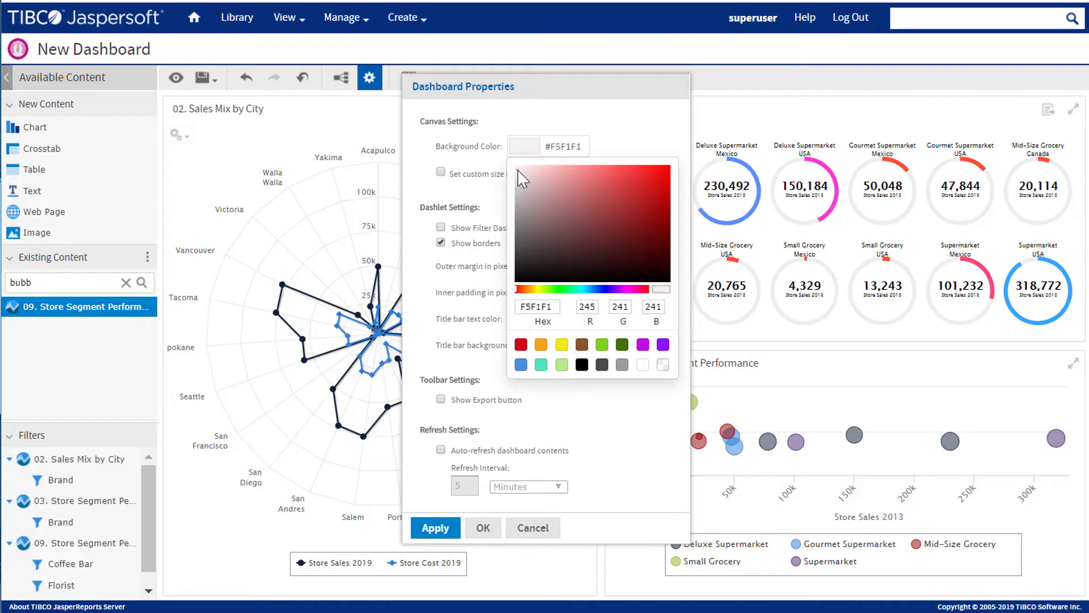
click(493, 175)
click(440, 173)
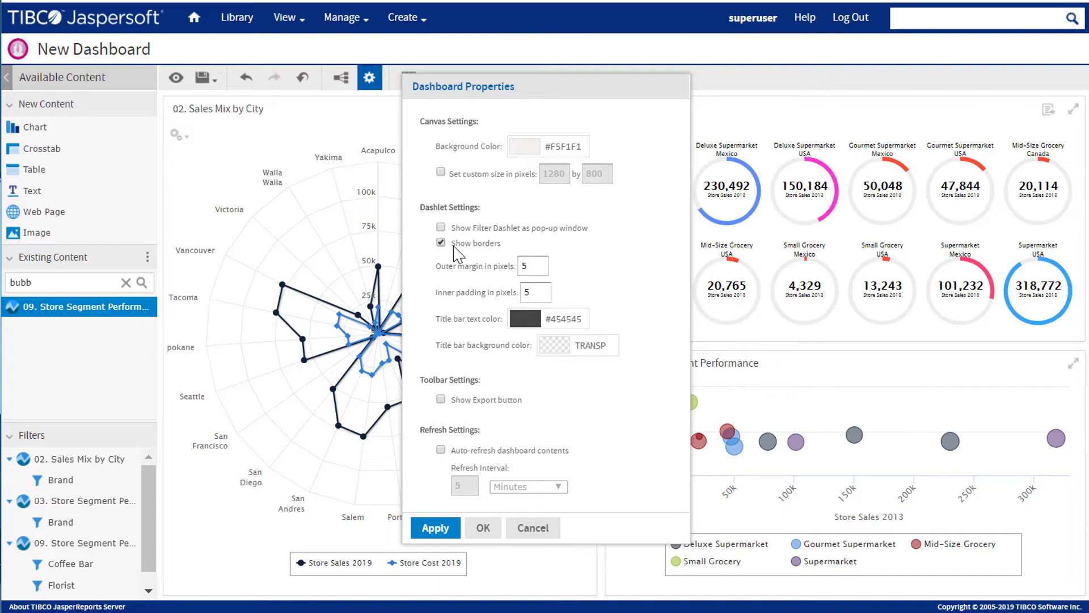
click(439, 245)
click(482, 530)
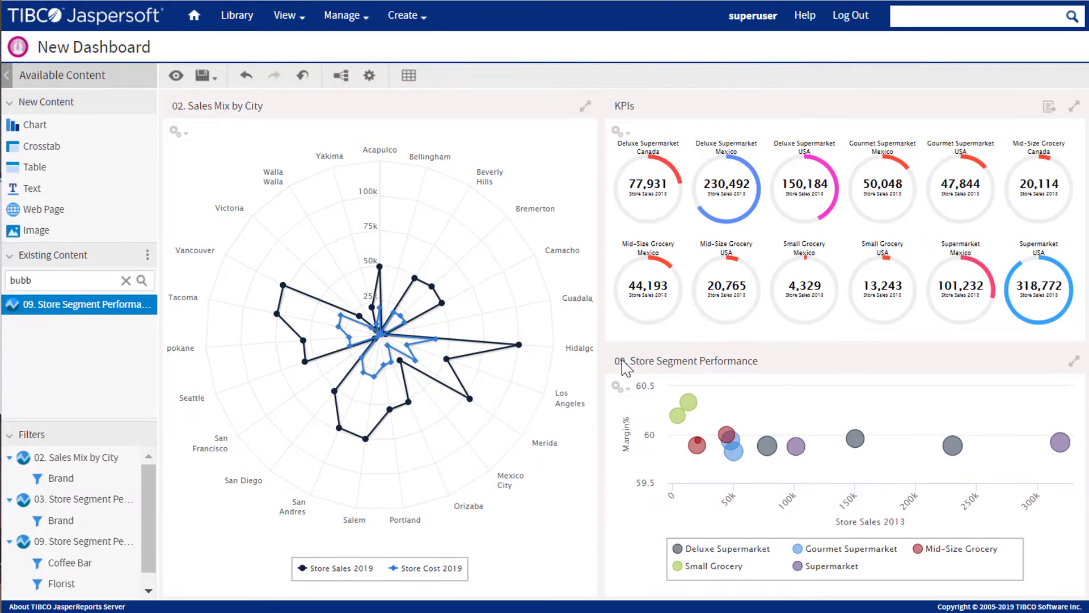
Add a thin 'Performance Summary Dashboard' text strip and move Sales Mix by City beneath it.
drag(47, 189, 302, 154)
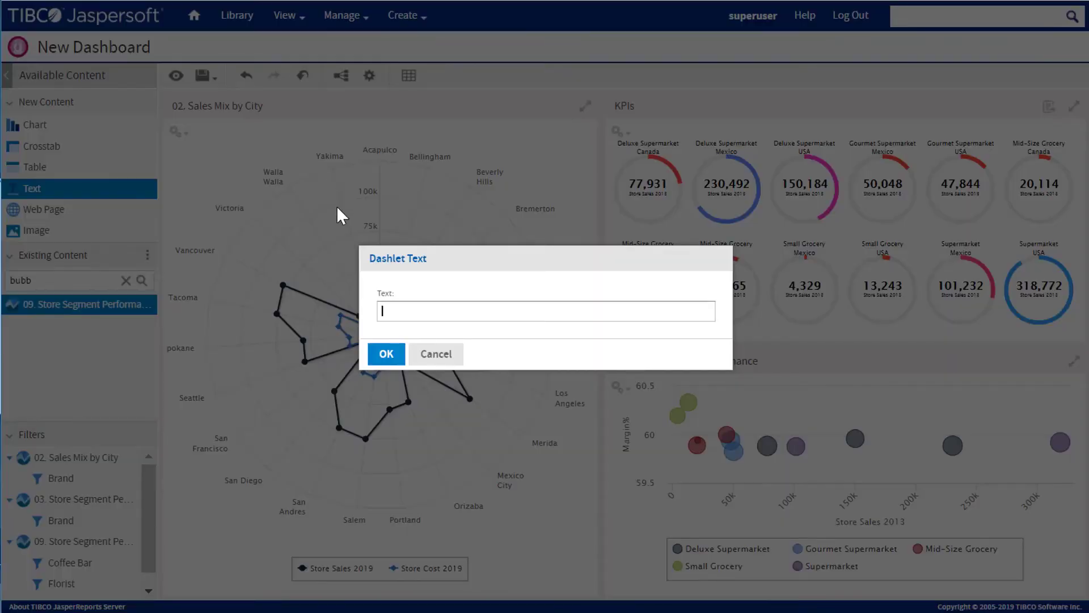
text(Performance Summary Dashboard)
click(386, 353)
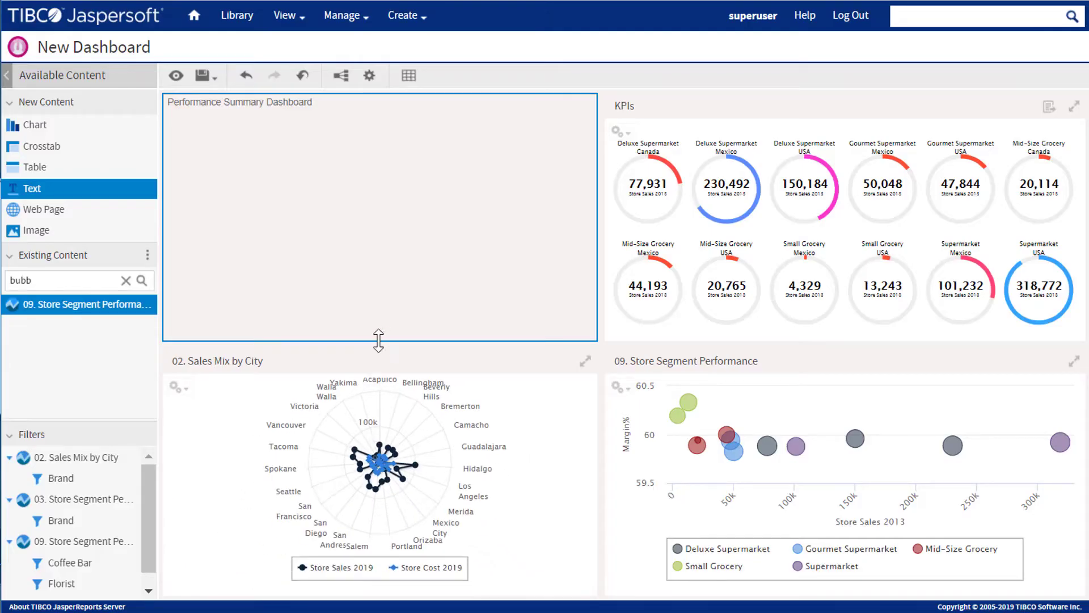
drag(378, 339, 350, 123)
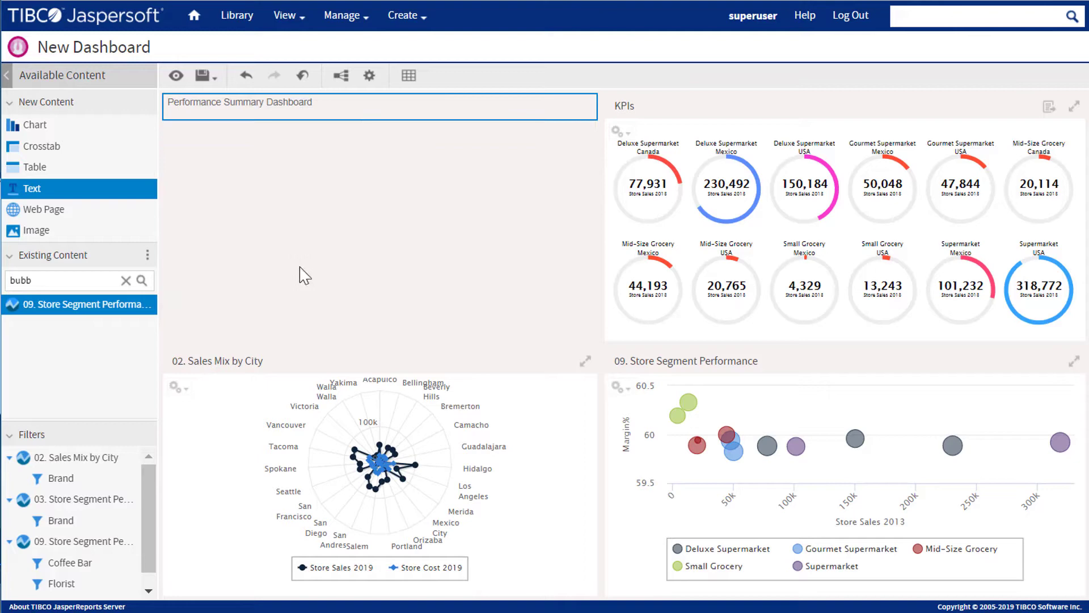
drag(298, 415, 292, 293)
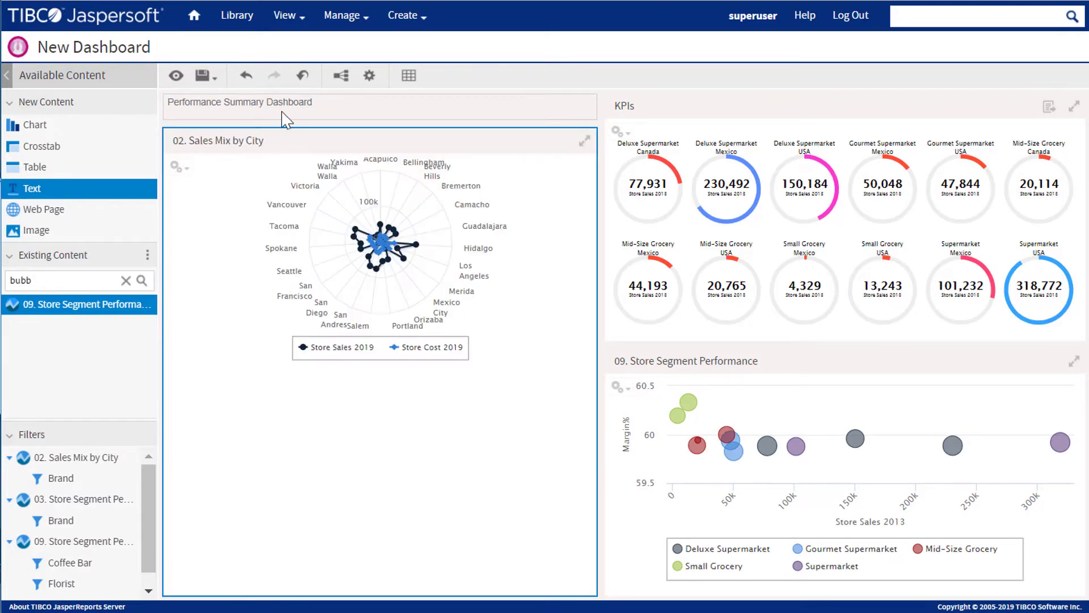
Format the title text as bold, scaled to fit the dashlet, left-aligned and vertically centred.
double_click(280, 103)
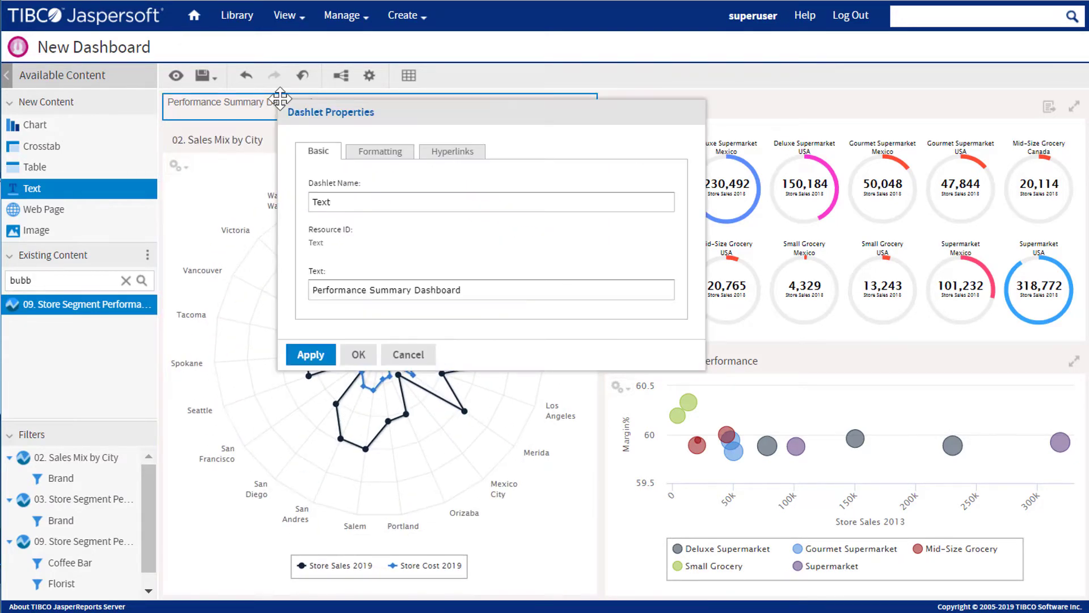
click(381, 153)
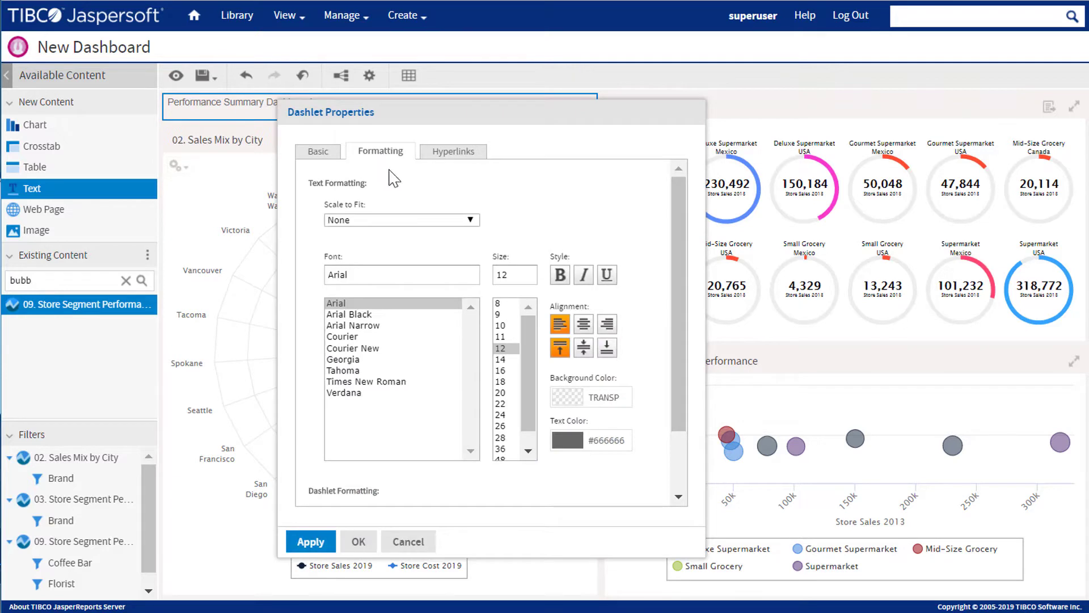
click(424, 222)
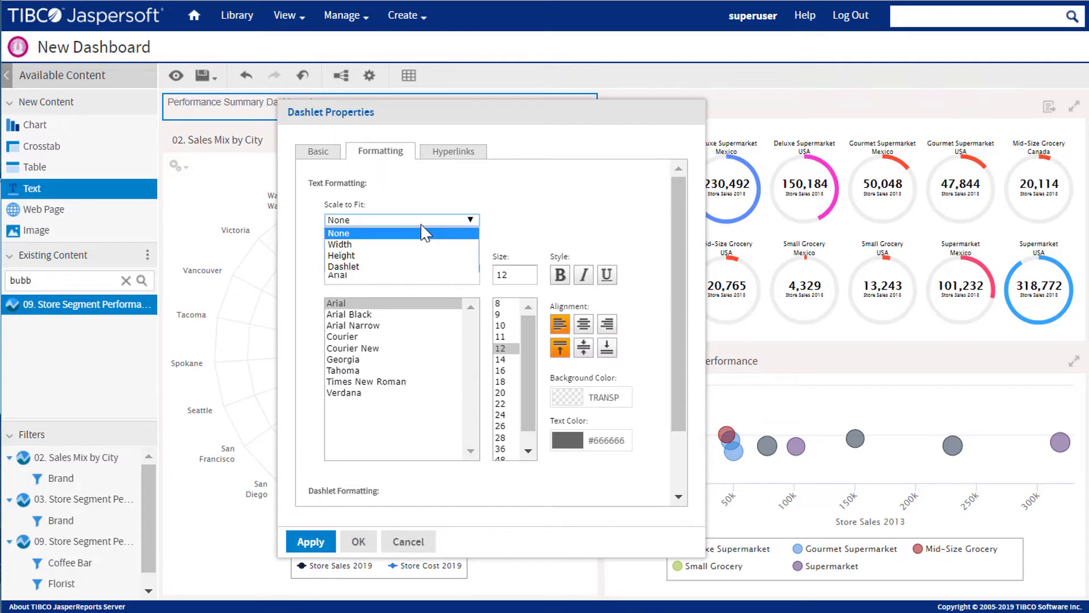
click(349, 267)
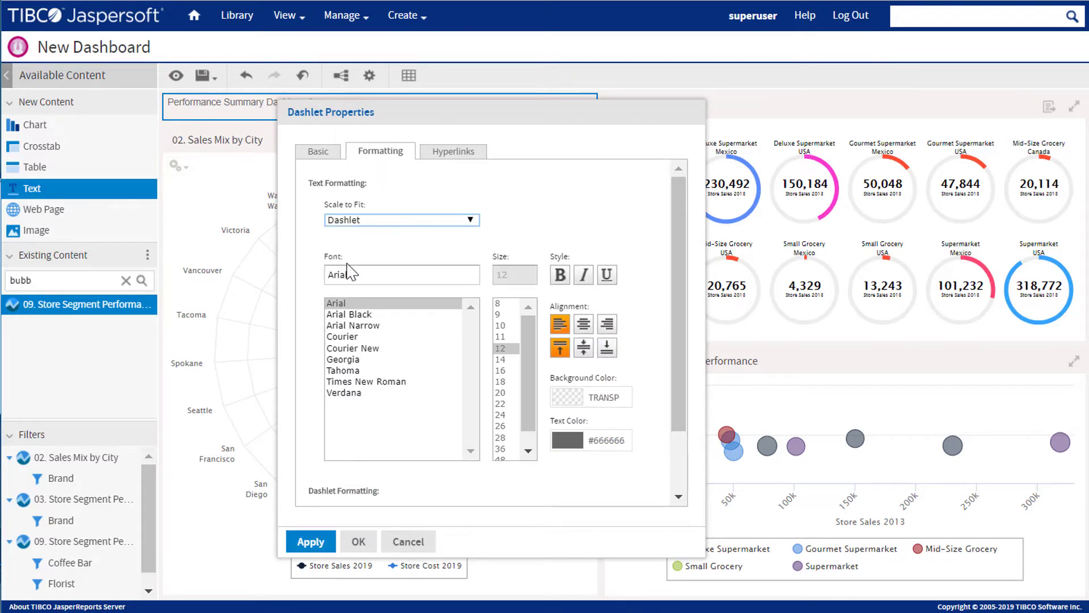
click(560, 276)
click(583, 323)
click(583, 346)
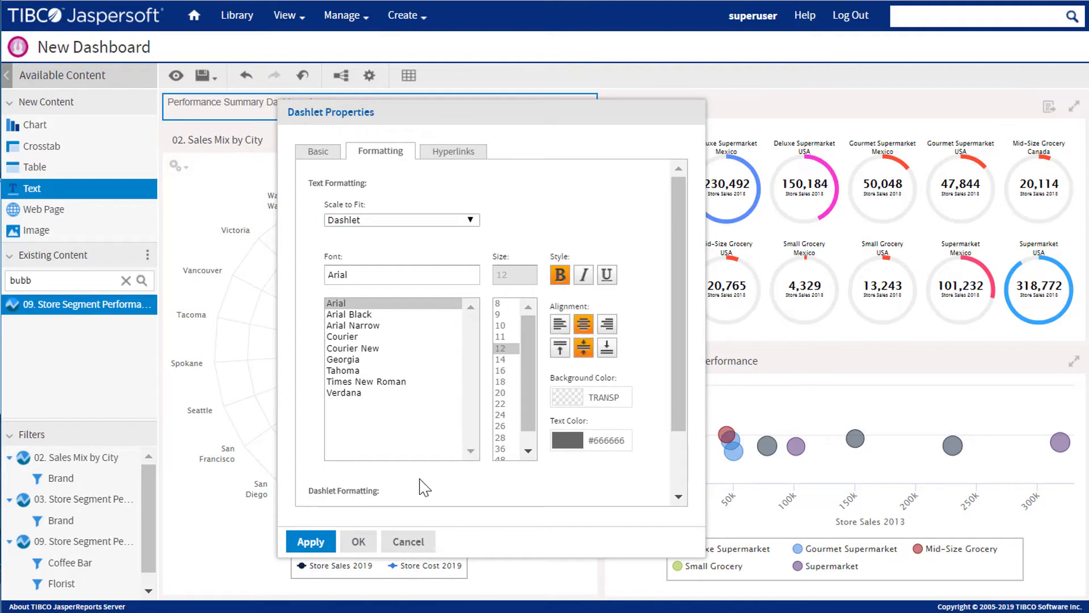
click(311, 540)
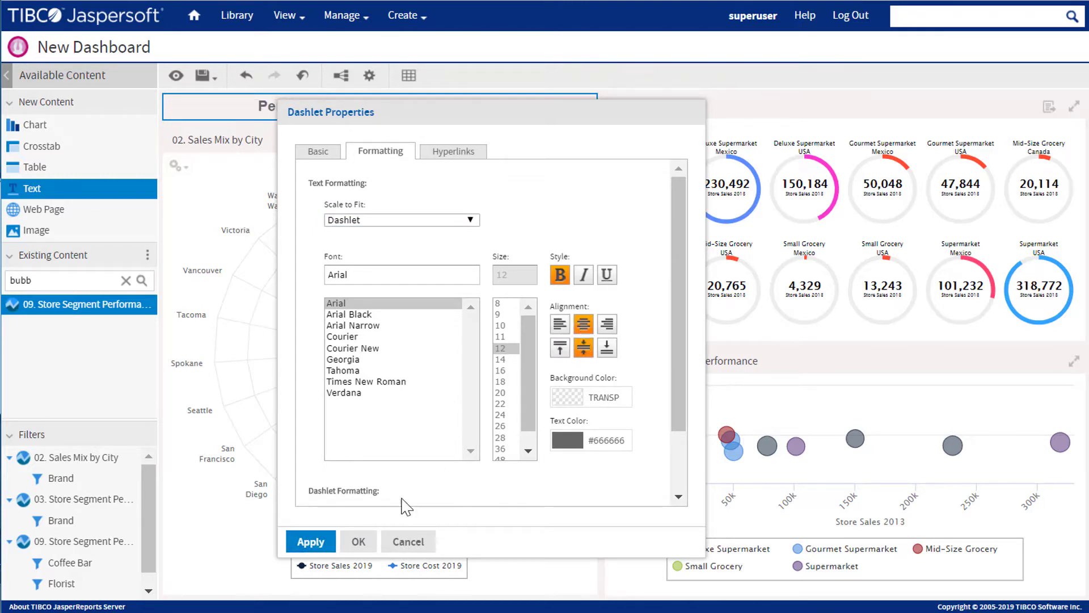
click(560, 323)
click(363, 542)
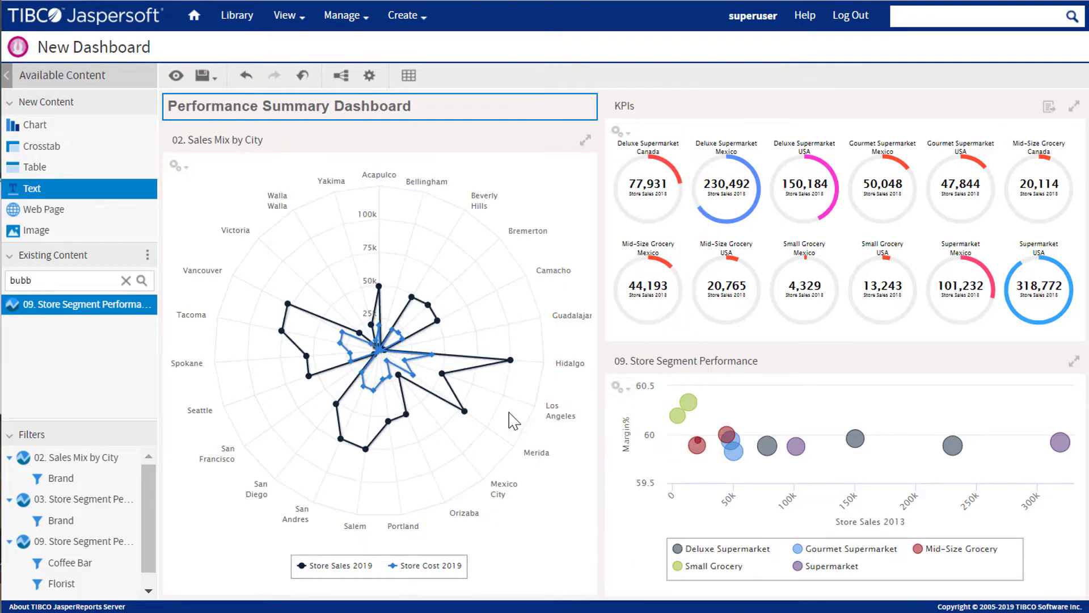
Delete Sales Mix by City and add '01. Geographic Results by Segment Report' in its place.
click(7, 77)
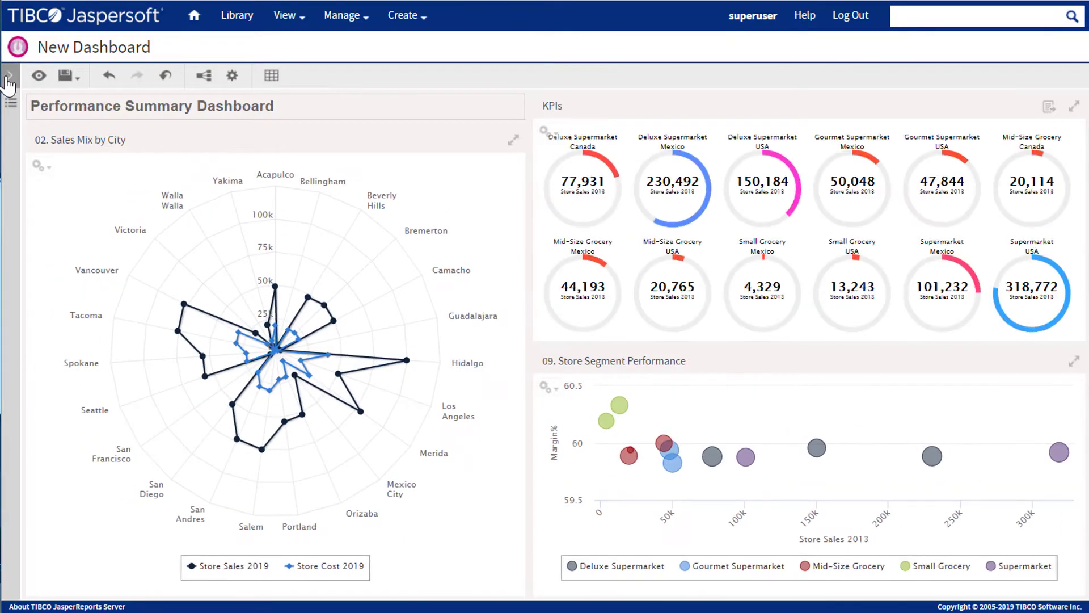
click(7, 81)
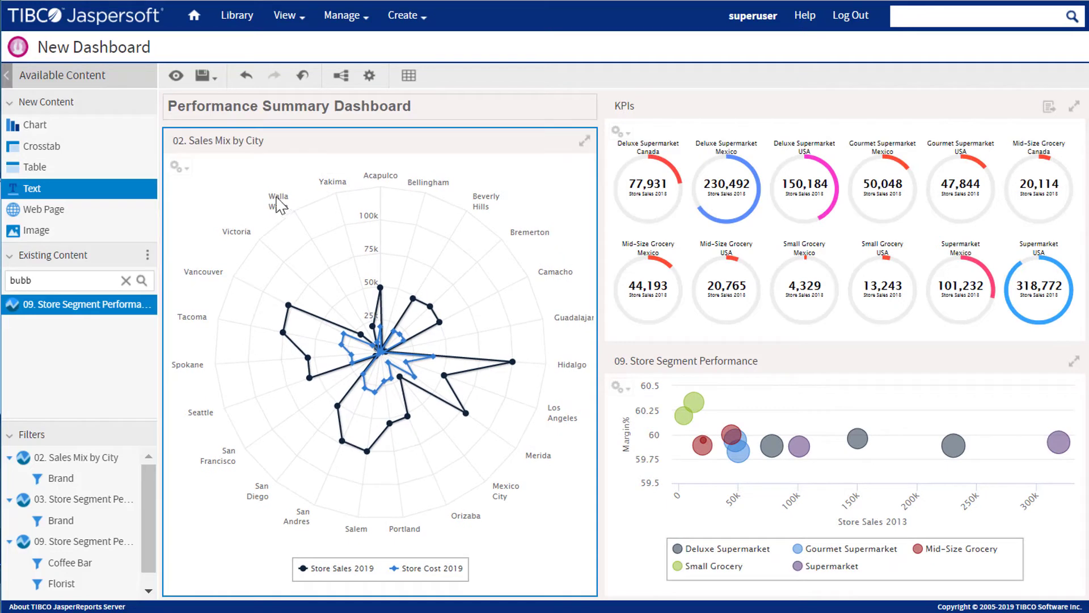
key(Delete)
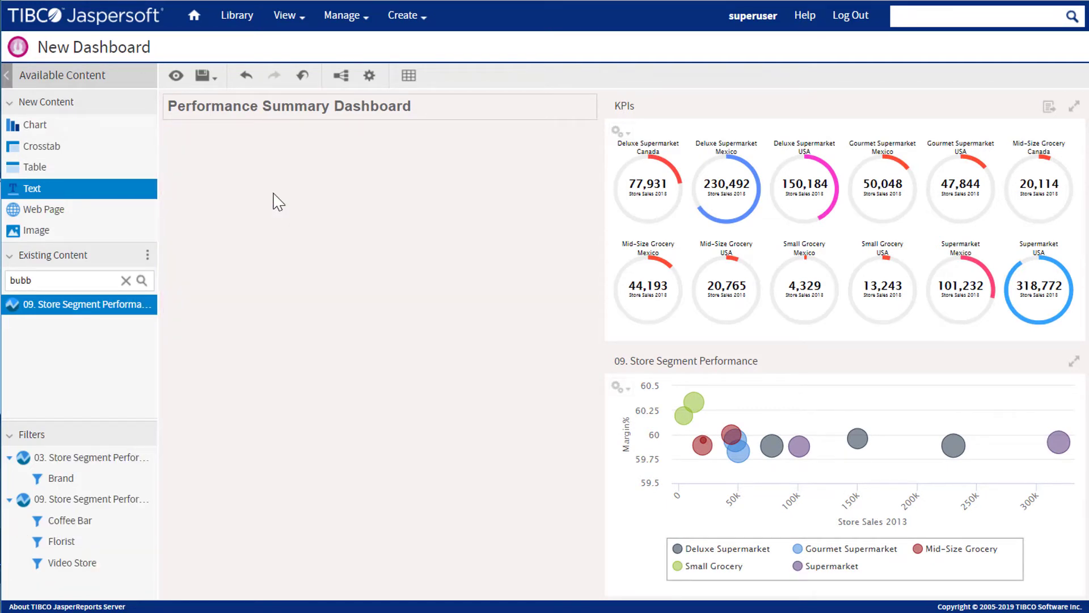
click(126, 280)
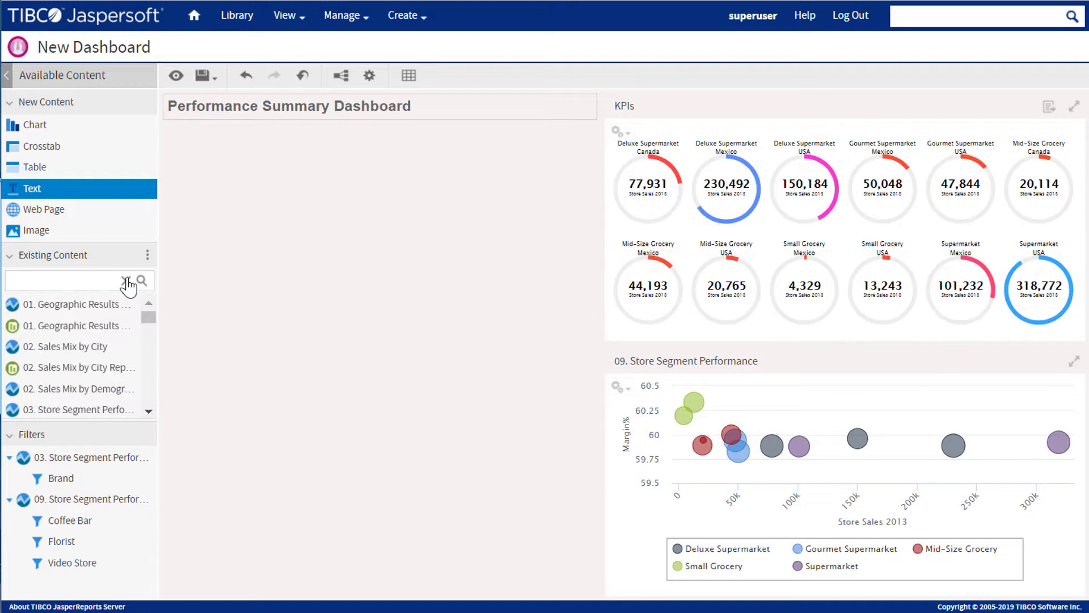
drag(91, 330, 233, 321)
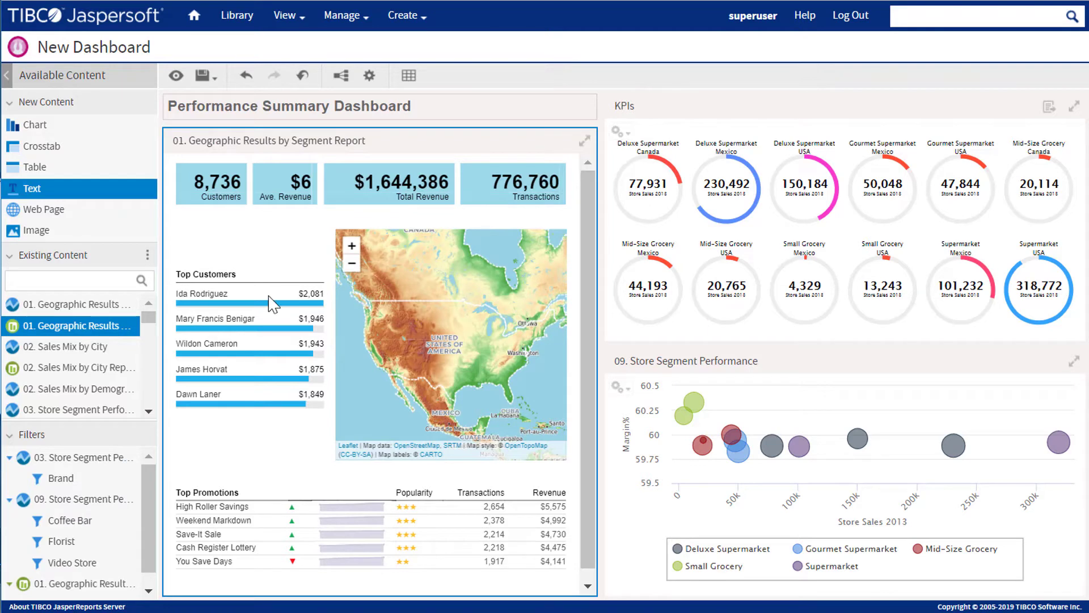
Hide the Geographic Results dashlet's title bar and scale the report to fit the dashlet.
double_click(298, 443)
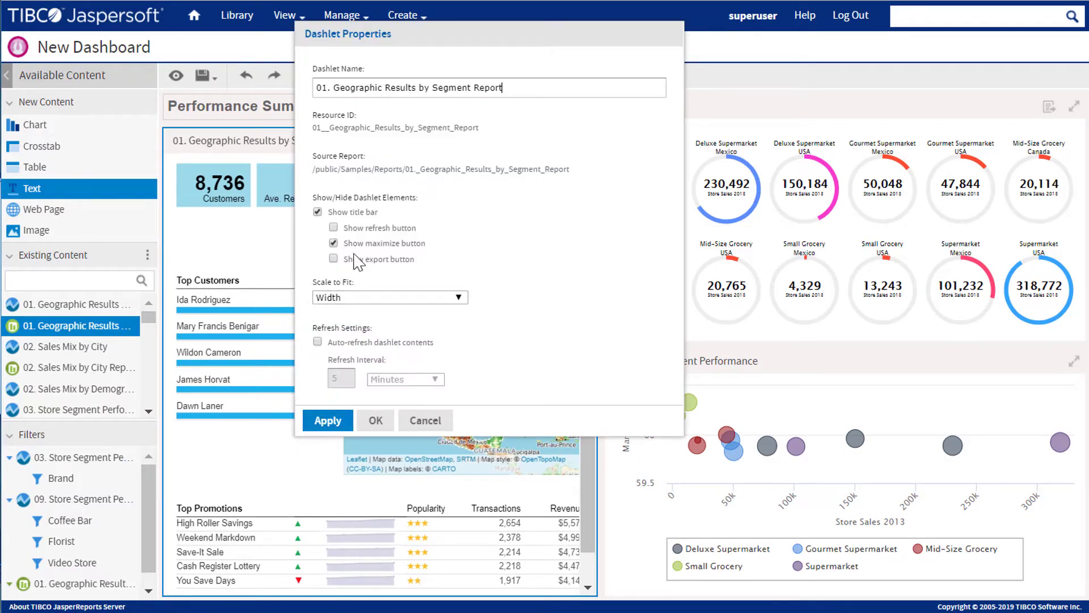
click(317, 212)
click(460, 298)
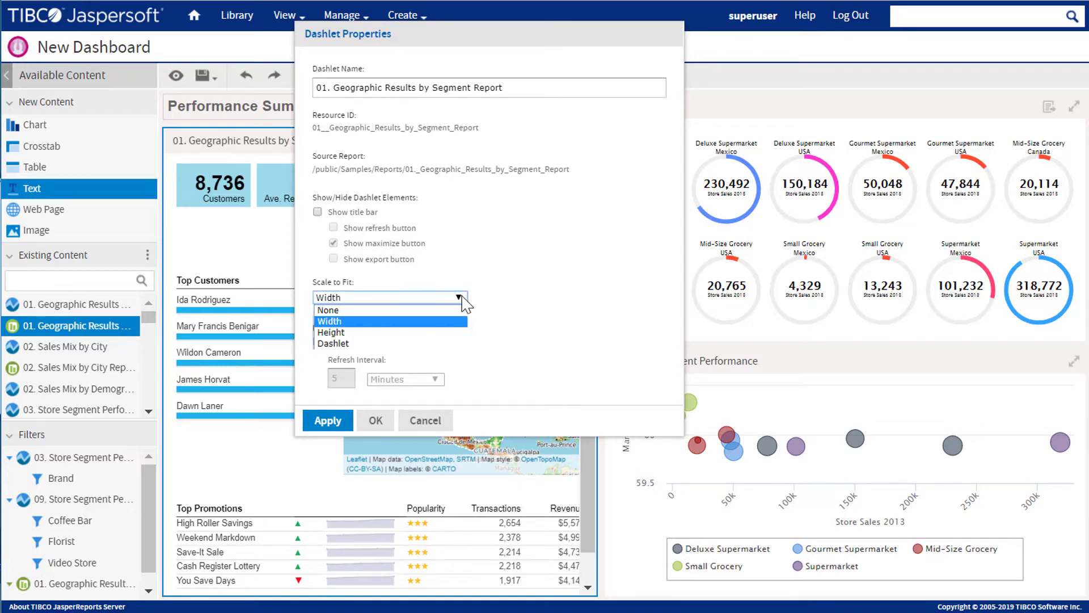
click(344, 344)
click(376, 426)
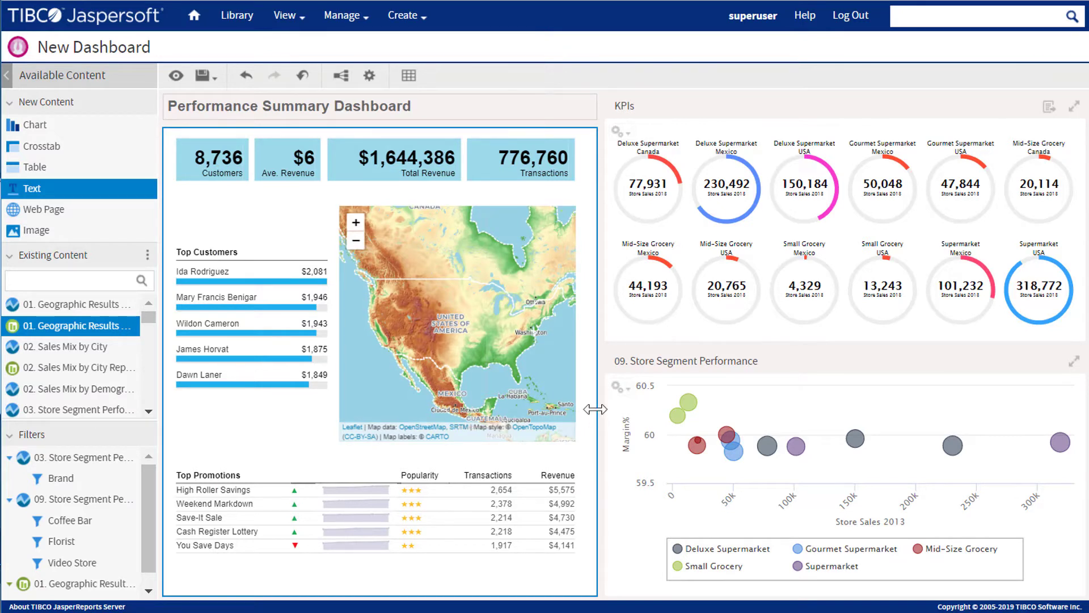
Narrow Geographic Results slightly and reposition the KPIs and Store Segment Performance dashlets.
drag(595, 410, 573, 406)
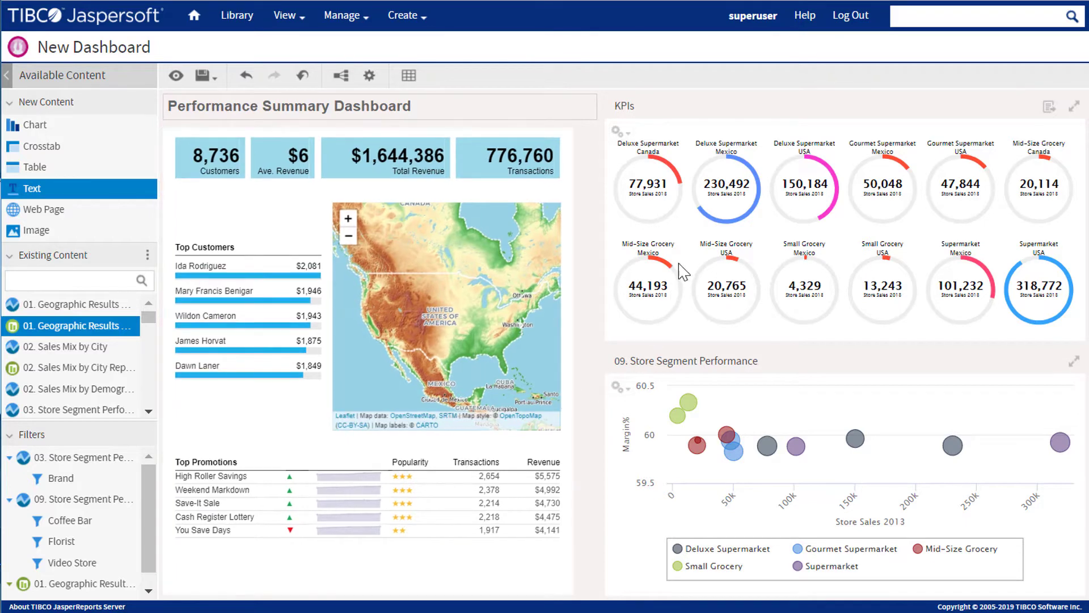
drag(688, 273, 656, 264)
drag(731, 426, 570, 400)
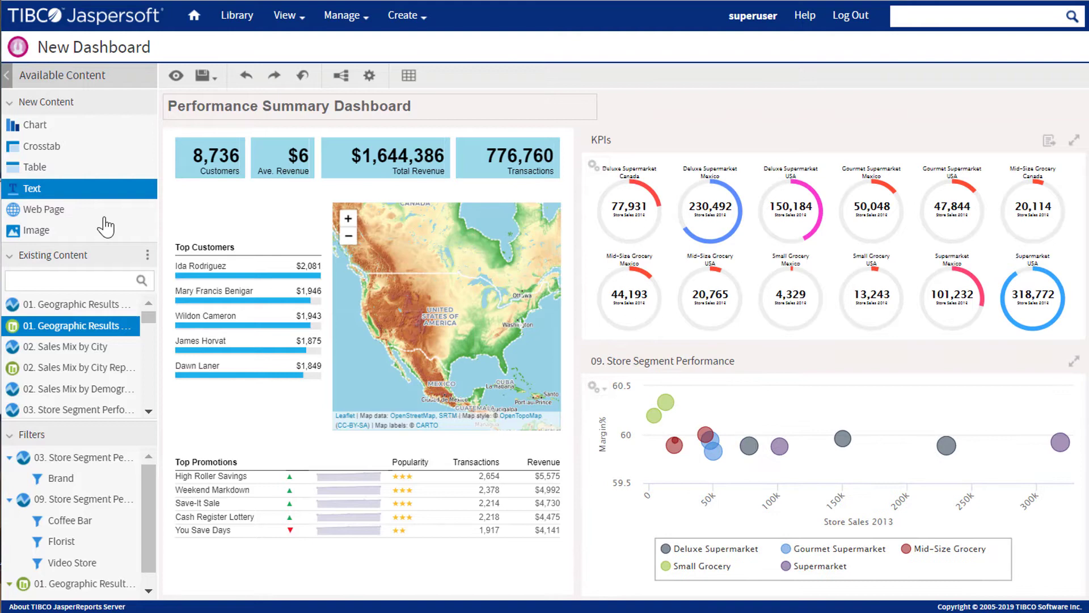
Add a Chart dashlet based on the 'foodmart data for crosstab' data source.
drag(34, 127, 701, 477)
text(food)
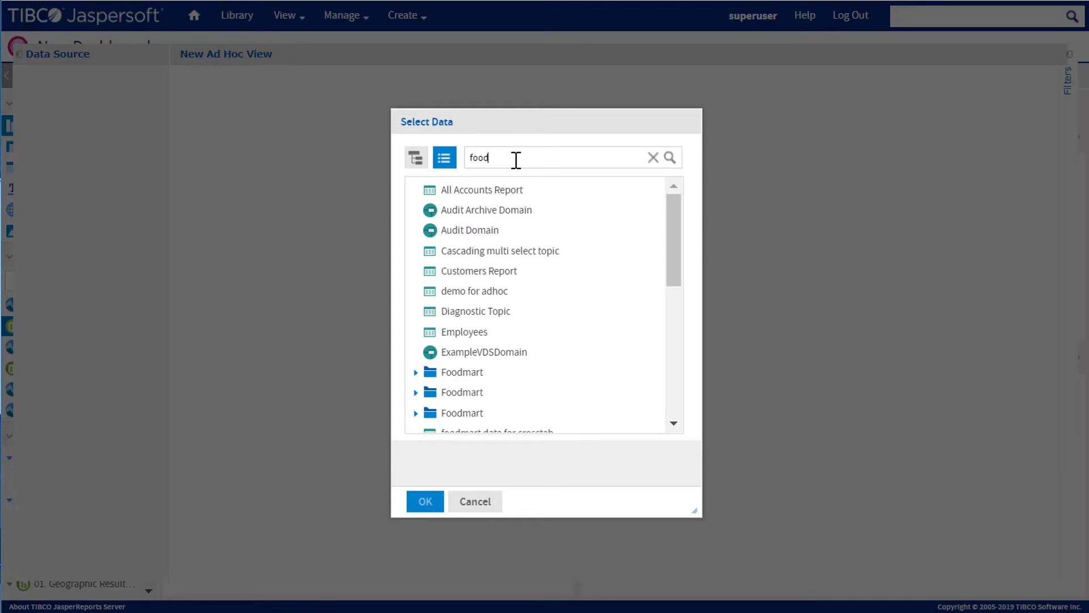
key(Return)
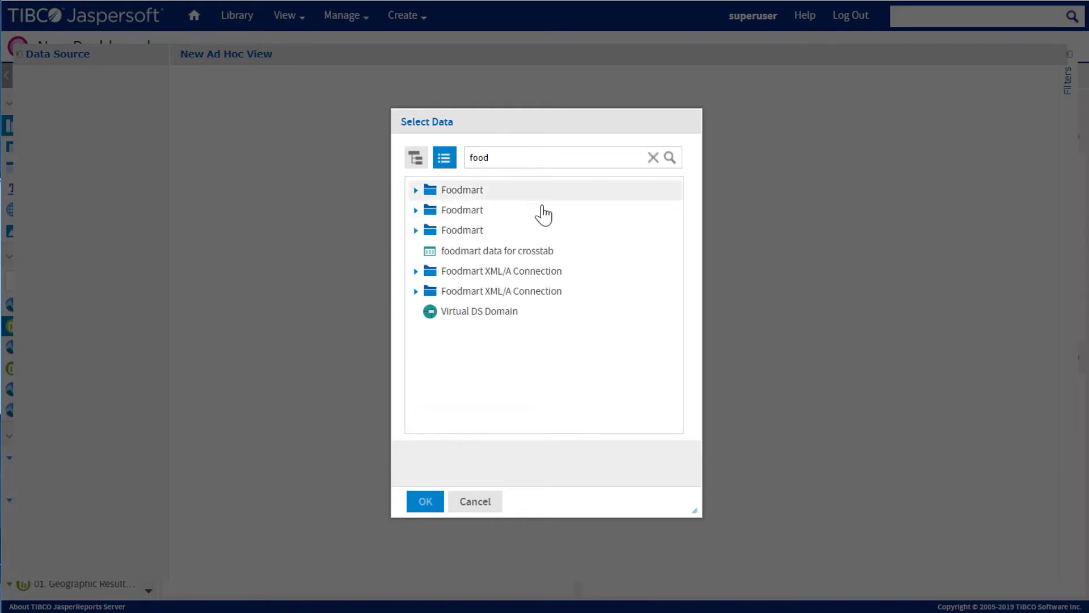
click(523, 254)
double_click(522, 254)
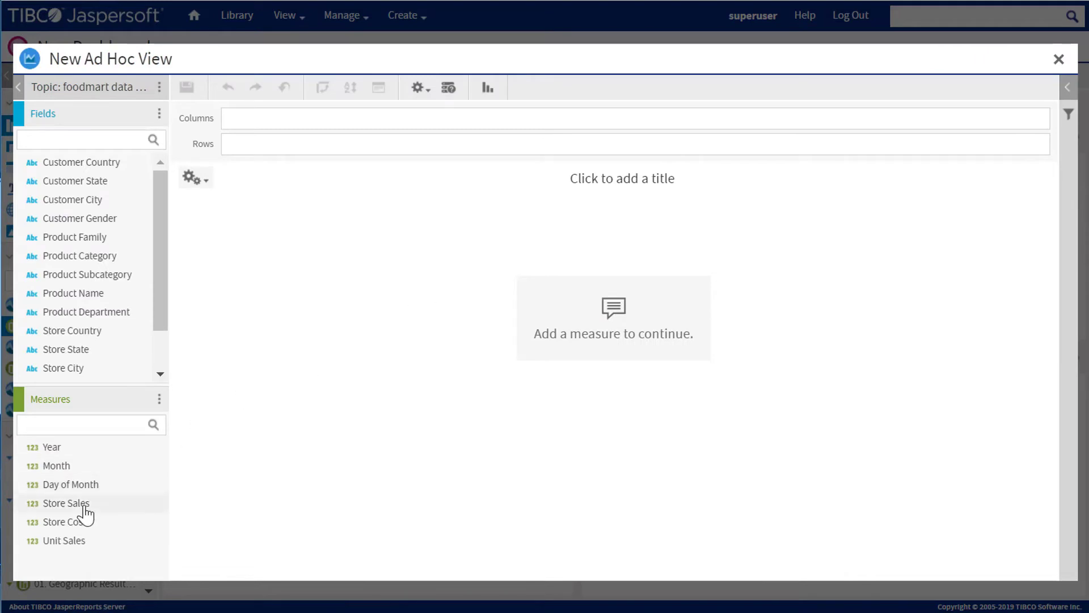
Chart Store Sales by Customer Gender and Customer State, saving it to the dashboard as 'Geography'.
mouse_move(94, 503)
mouse_down()
mouse_move(268, 402)
mouse_move(328, 122)
mouse_up()
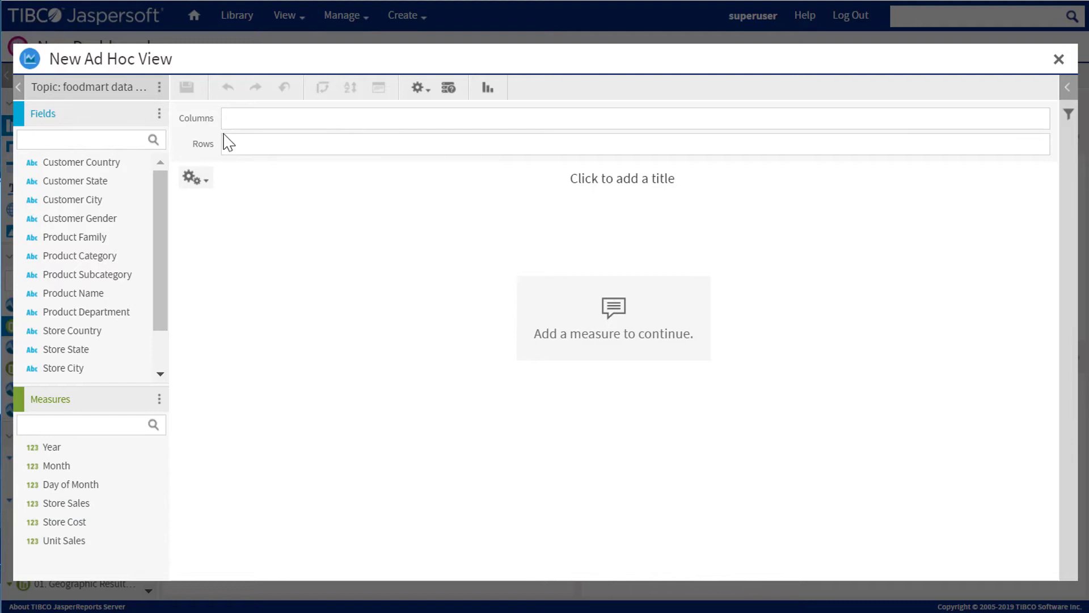
mouse_move(68, 220)
mouse_down()
mouse_move(245, 138)
mouse_move(243, 117)
mouse_up()
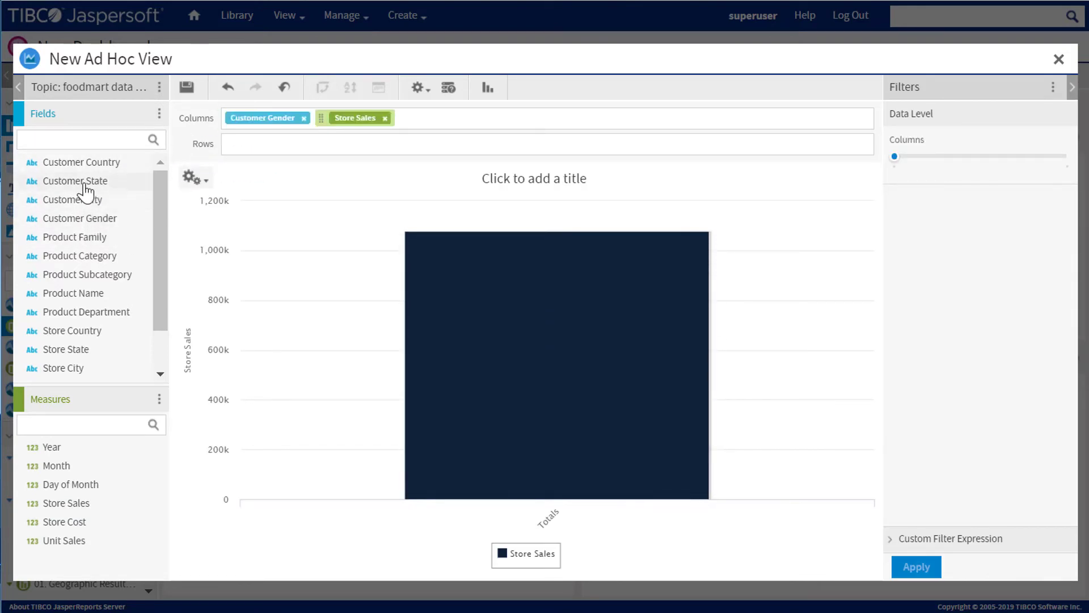
drag(76, 182, 255, 143)
click(1067, 157)
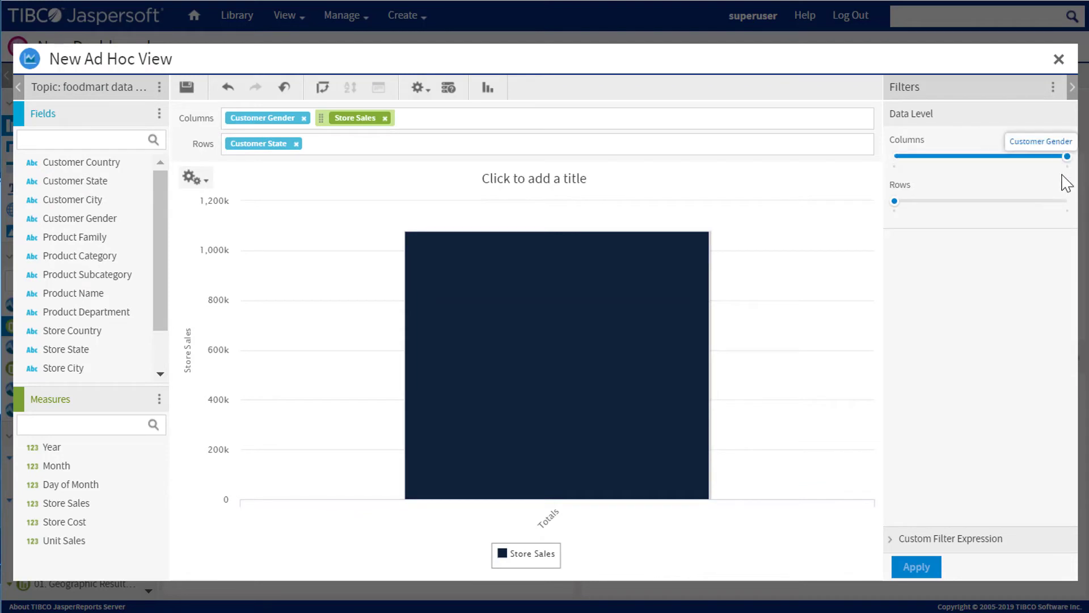
click(1066, 202)
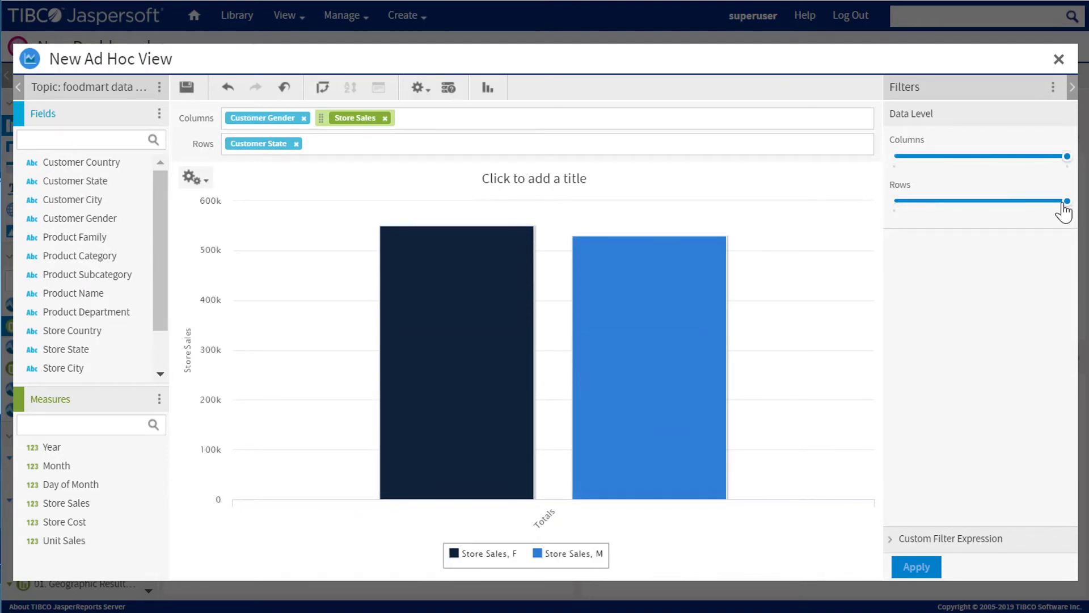
click(187, 89)
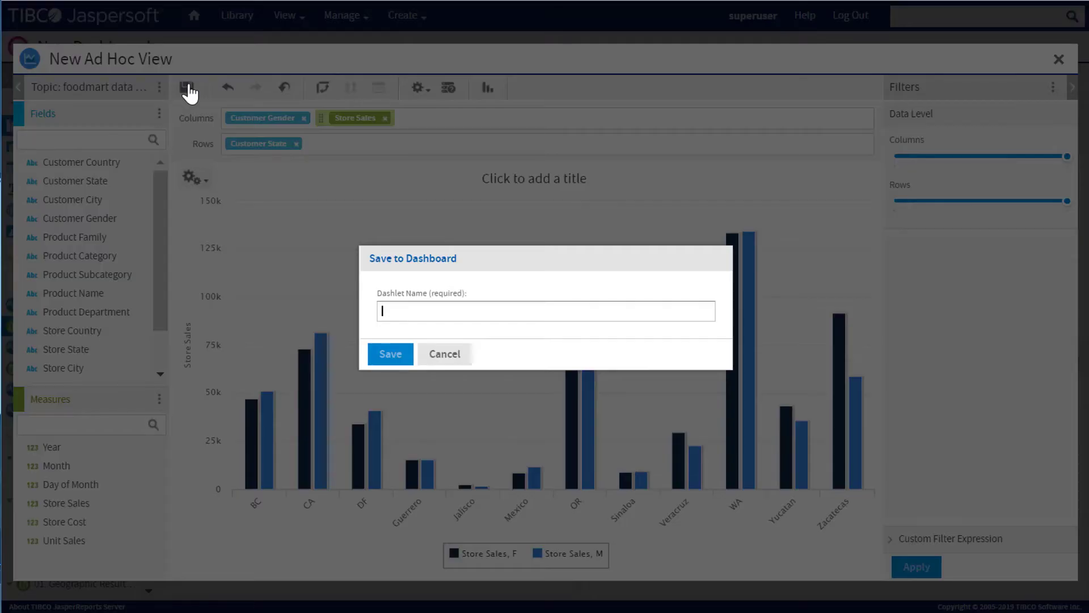
text(Geography)
click(389, 356)
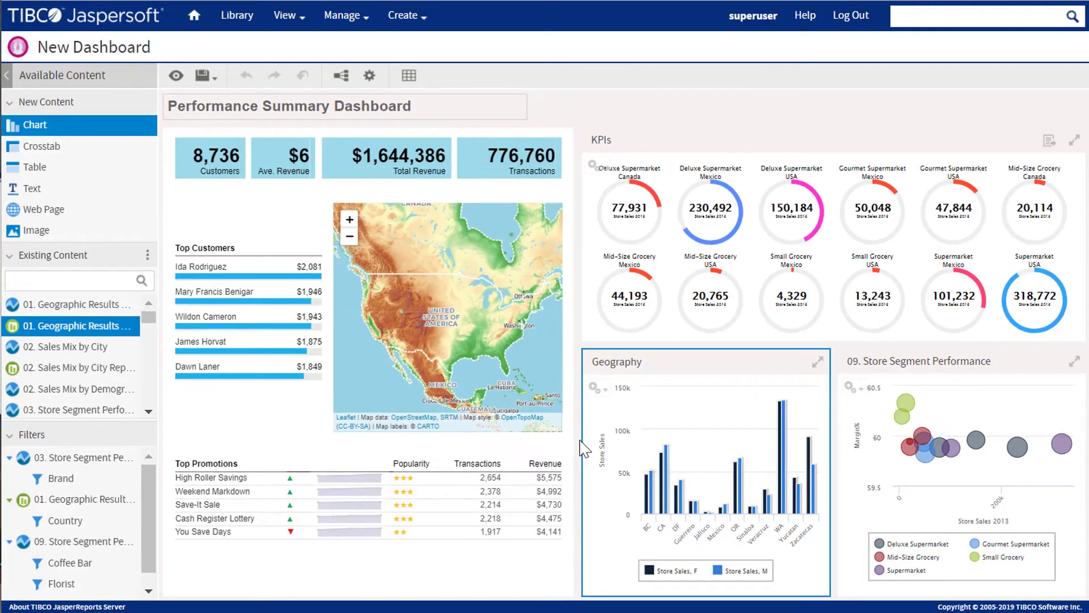
Preview the dashboard, maximize the Store Segment bubble chart, zoom in, reset zoom, then restore it.
click(175, 75)
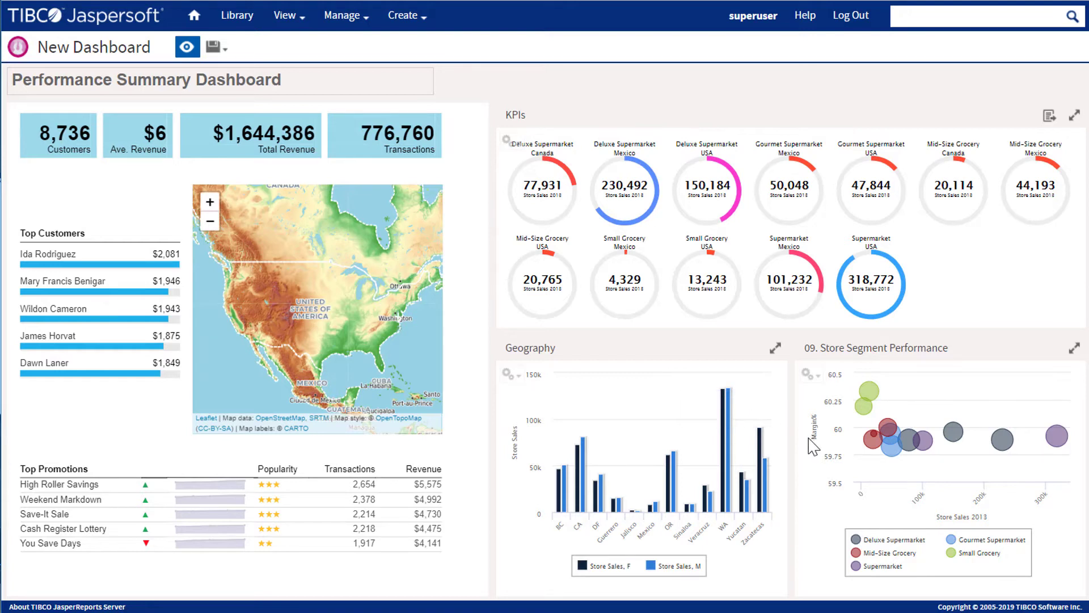
click(1074, 348)
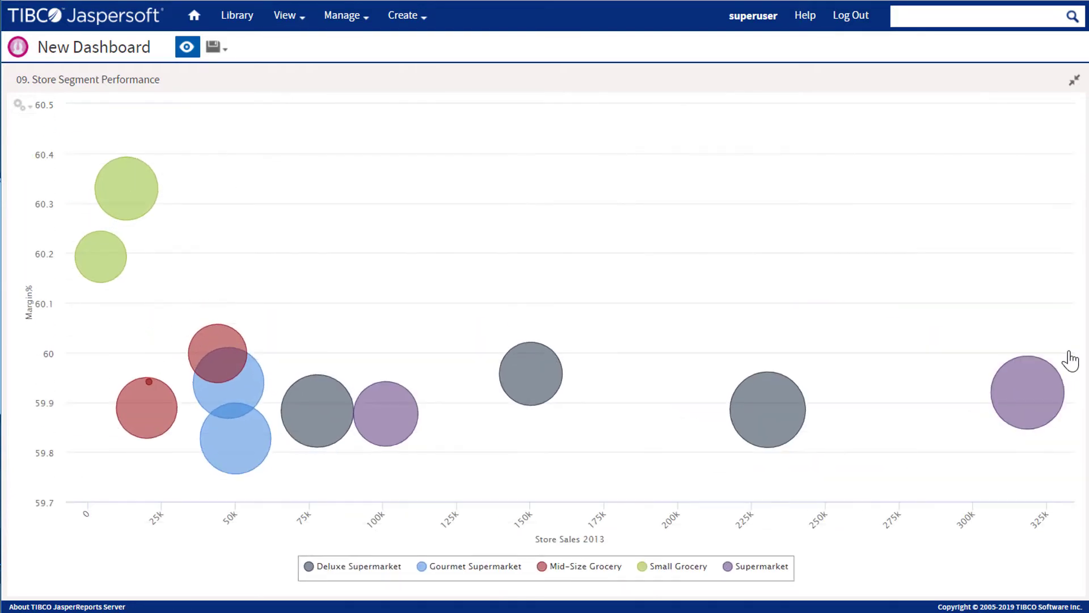
drag(158, 321, 357, 541)
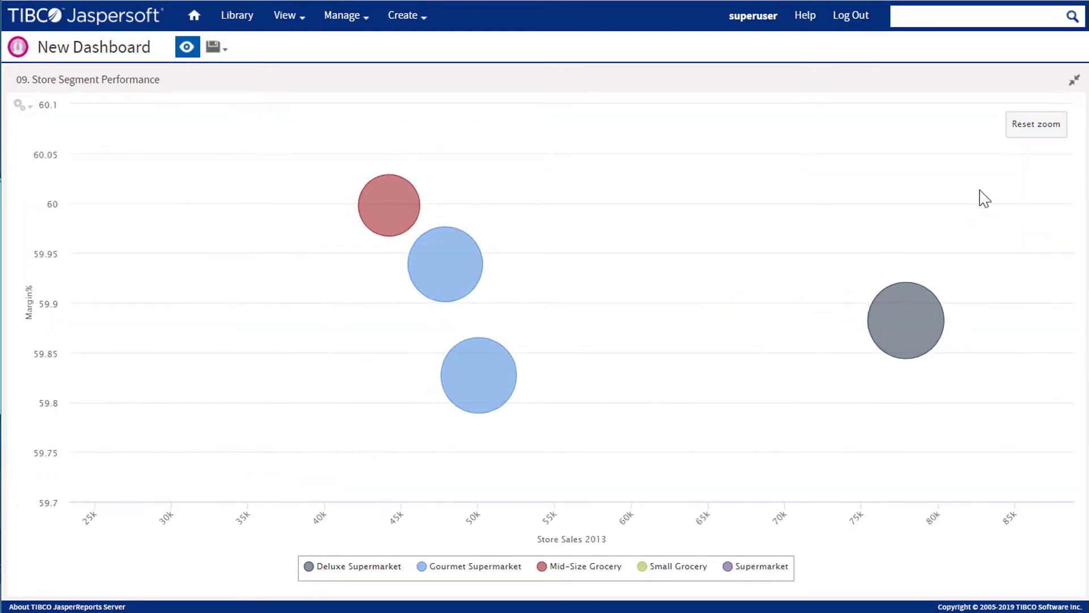
click(1034, 129)
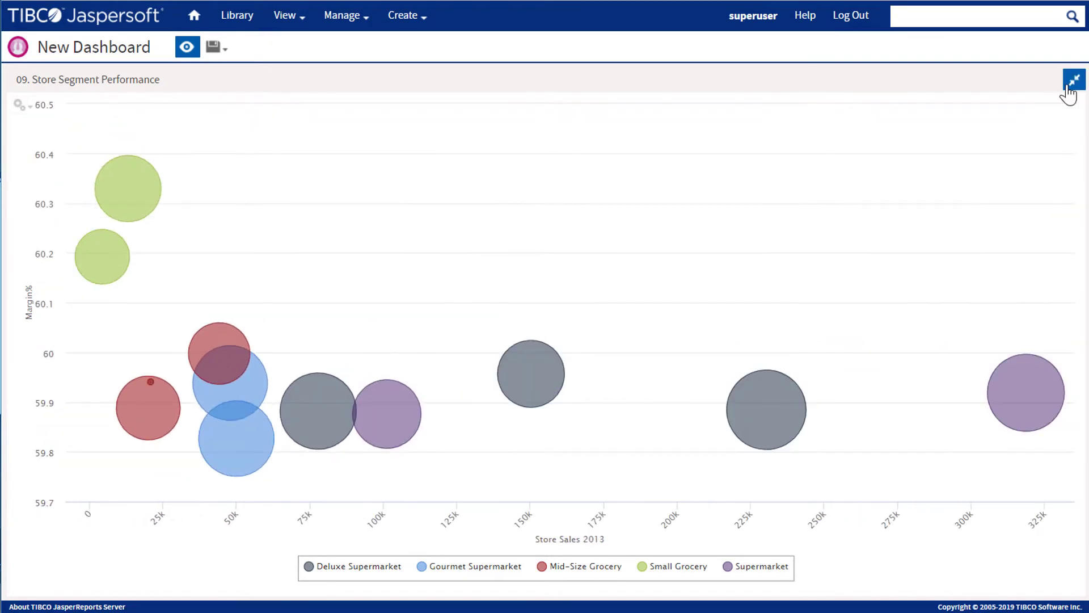
click(1074, 81)
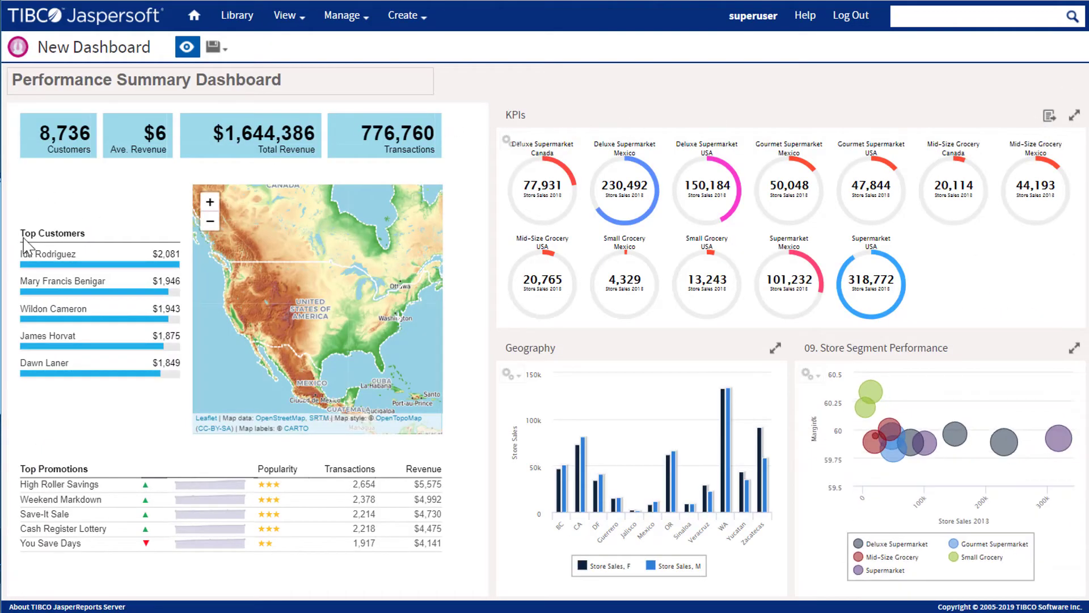
click(44, 261)
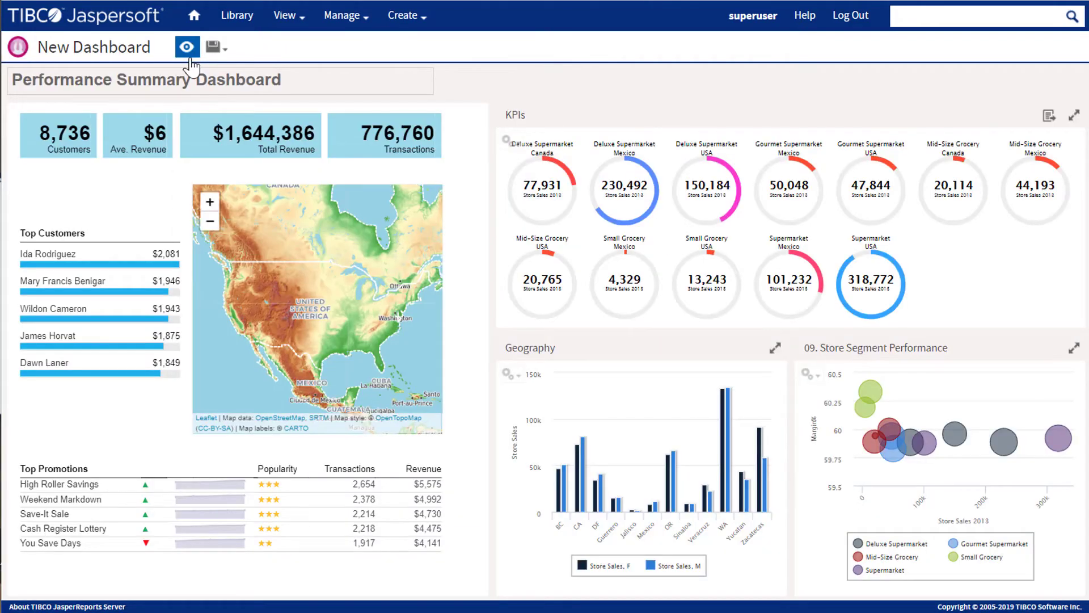
click(217, 47)
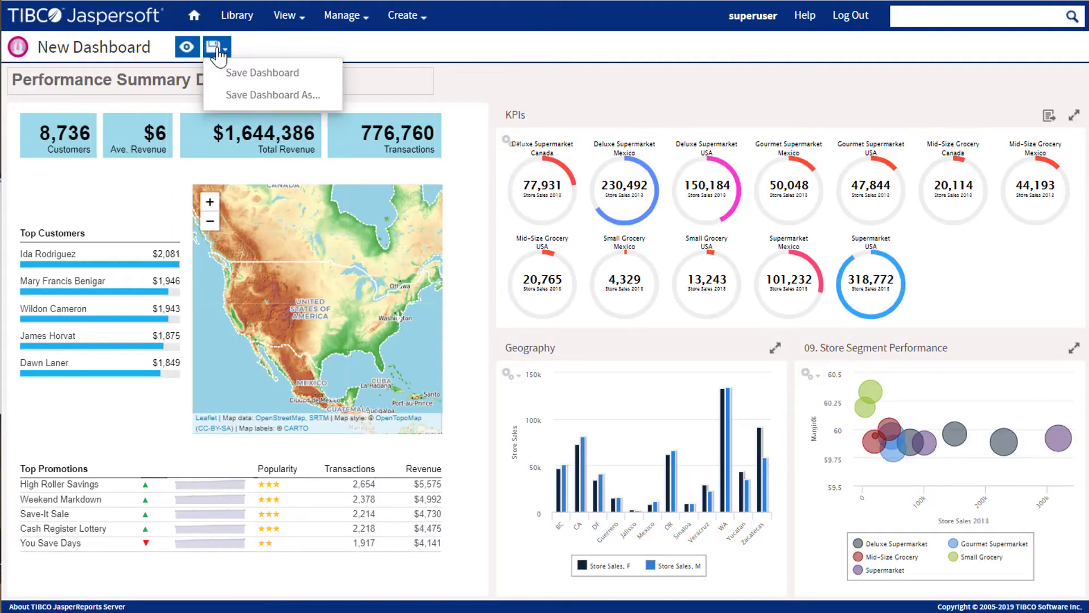
Save the dashboard as 'Tutorial' in the root folder, then open 1. Supermart Dashboard.
click(289, 94)
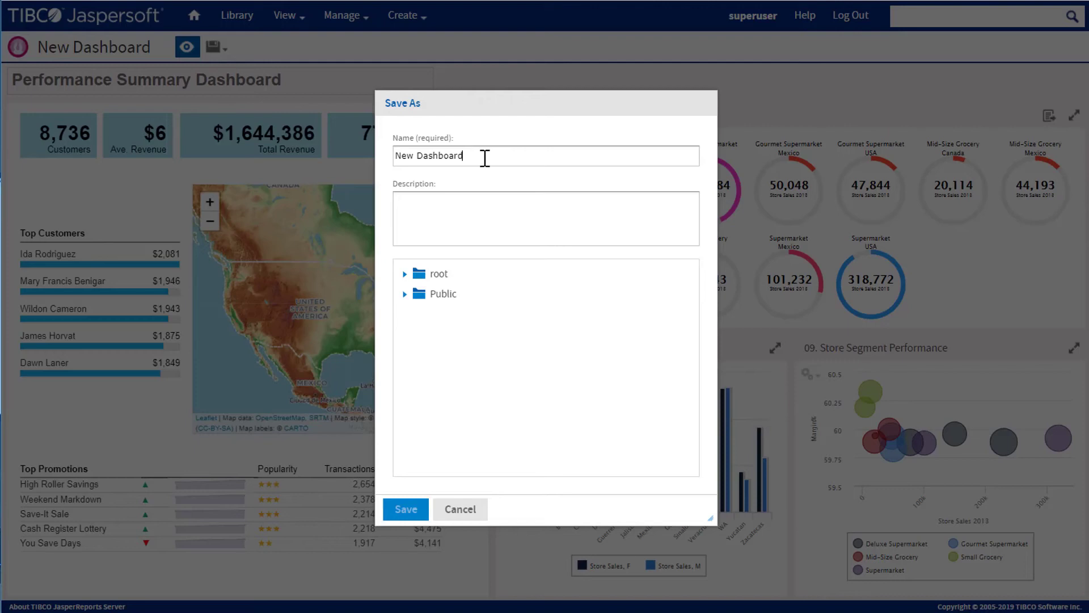
key(ctrl+a)
text(Tuto)
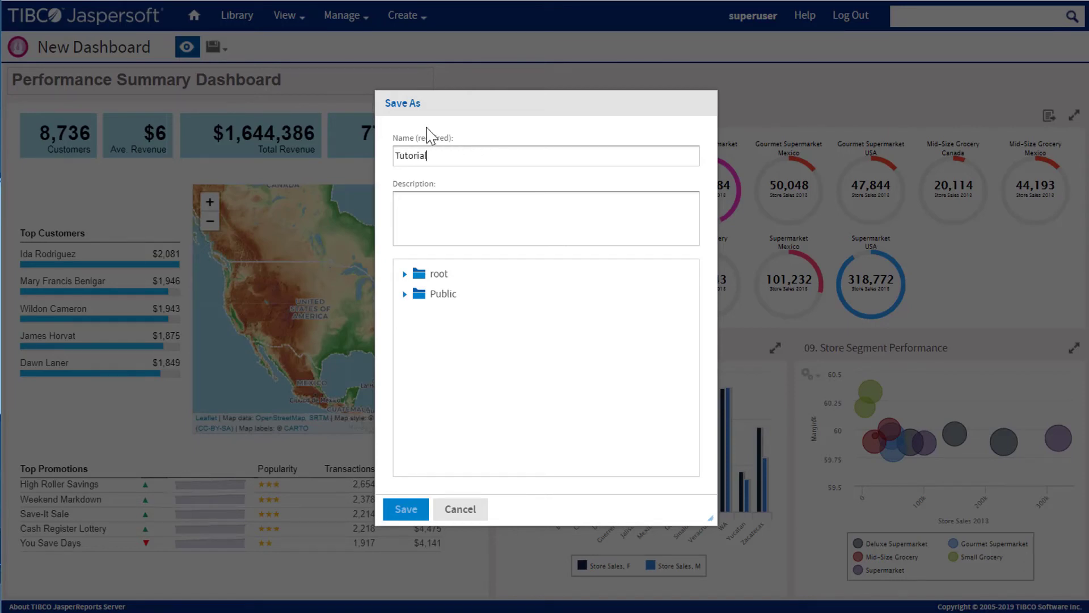
click(436, 278)
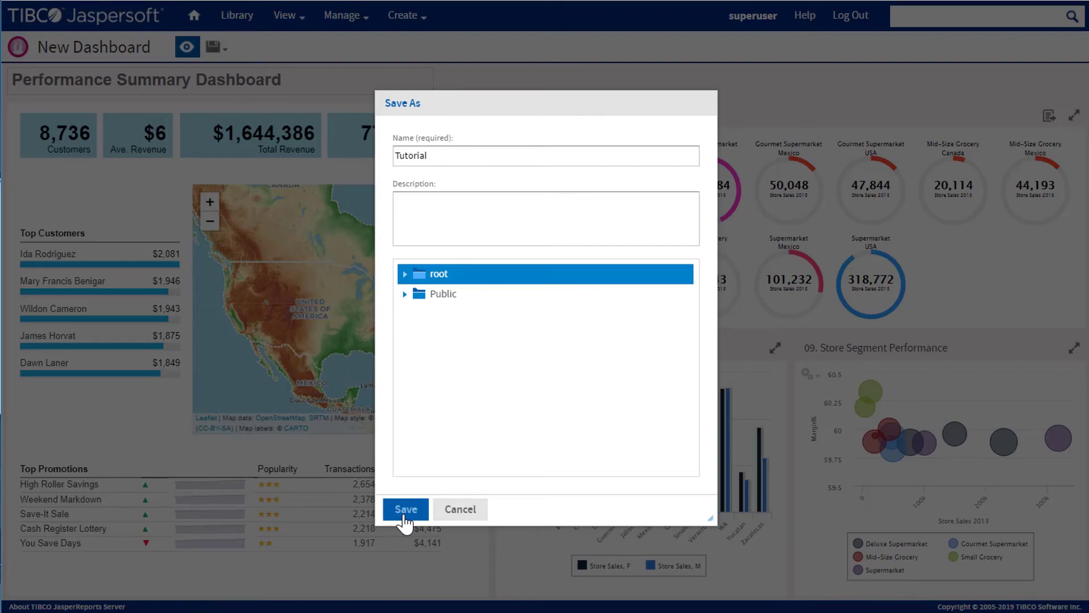
click(405, 509)
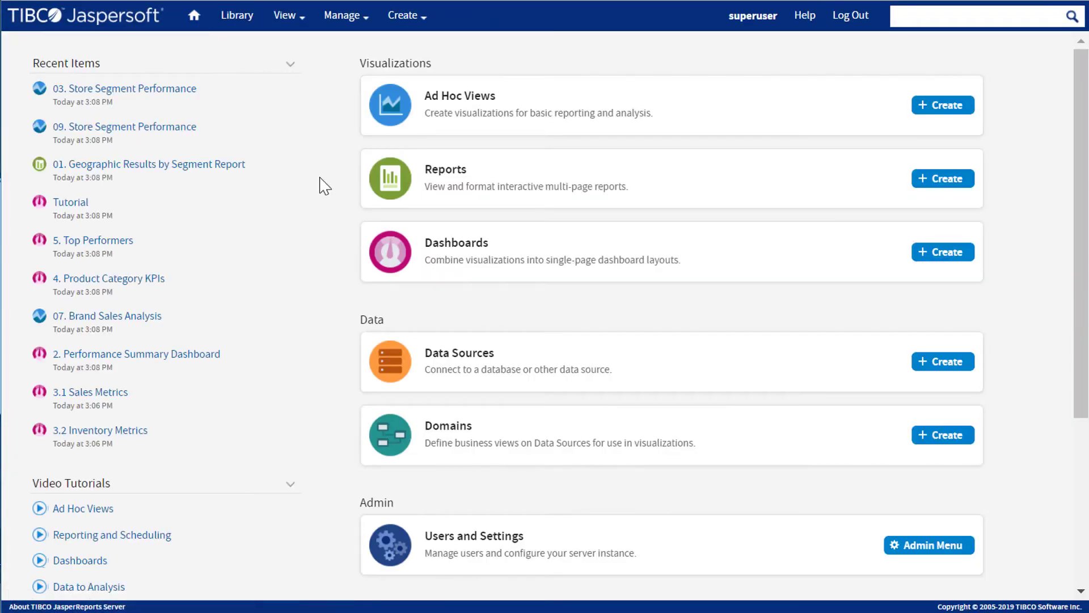
click(395, 256)
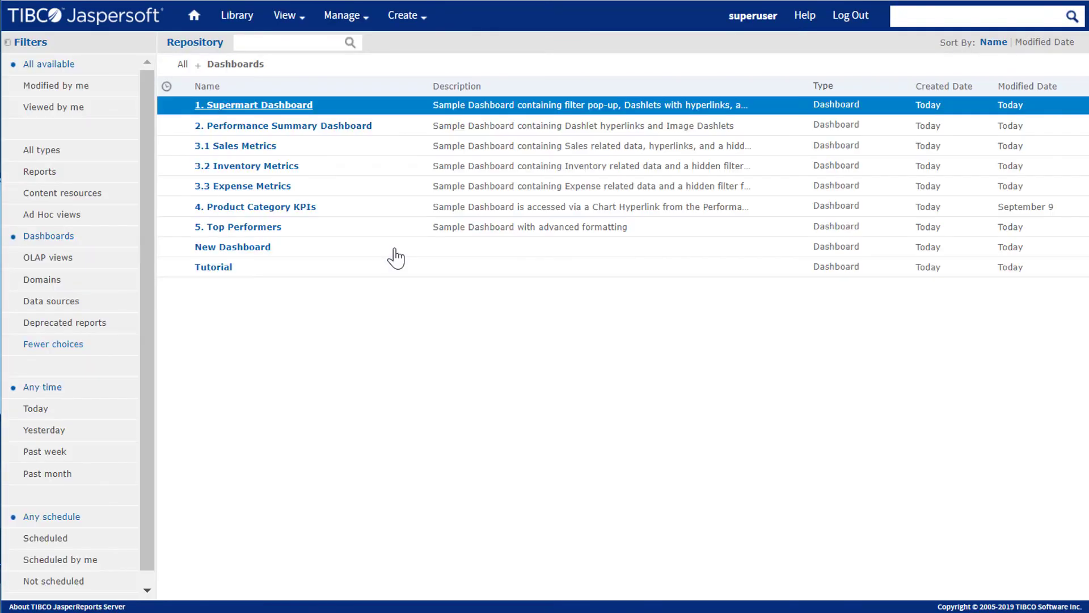
click(258, 111)
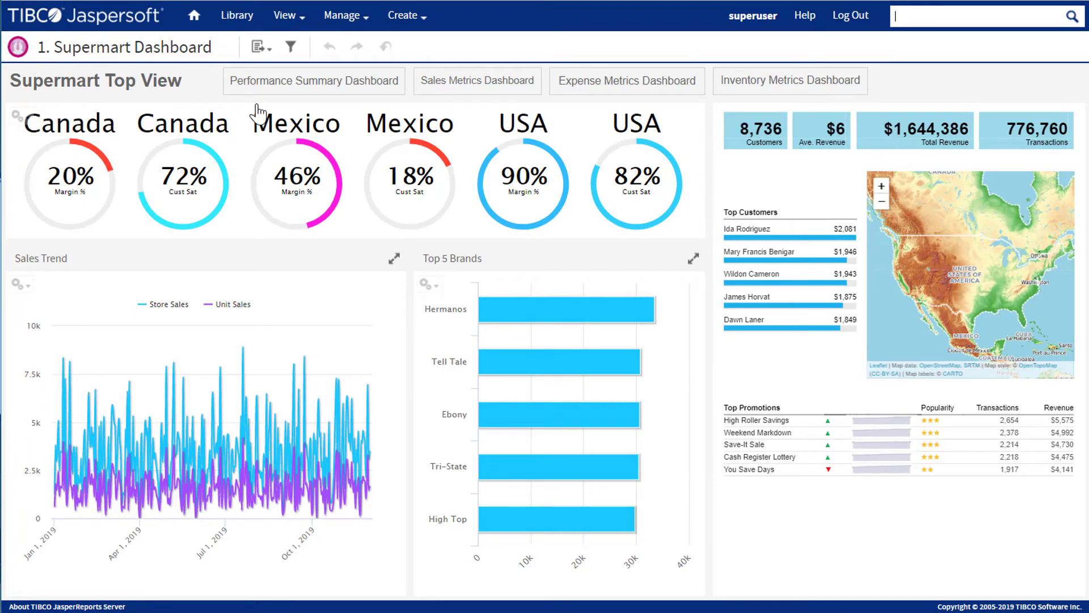
Filter the Supermart dashboard to store country Mexico, then select the USA gauge.
click(258, 50)
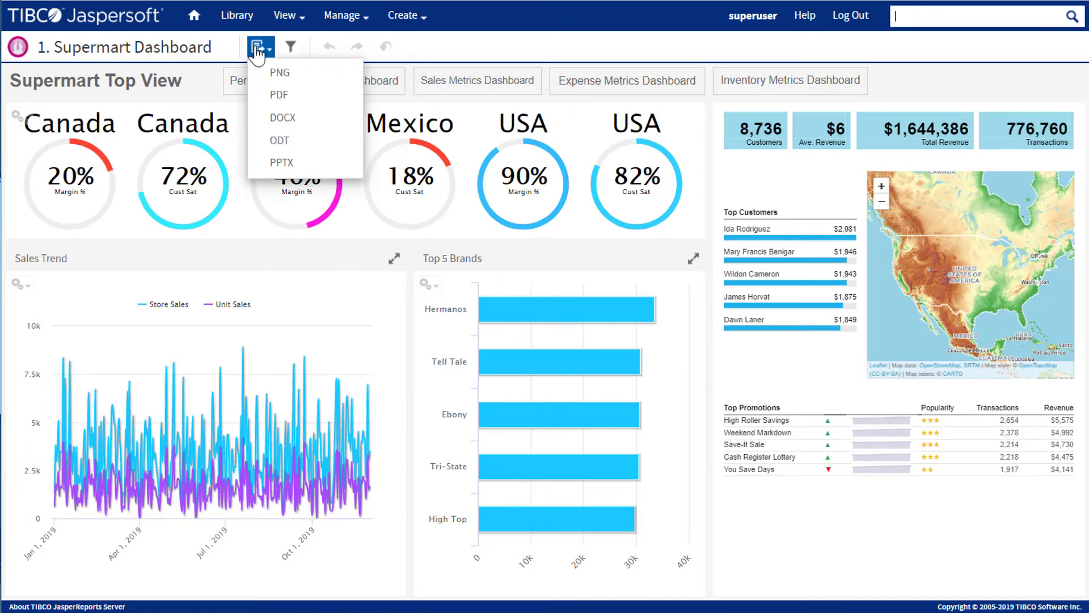
click(292, 50)
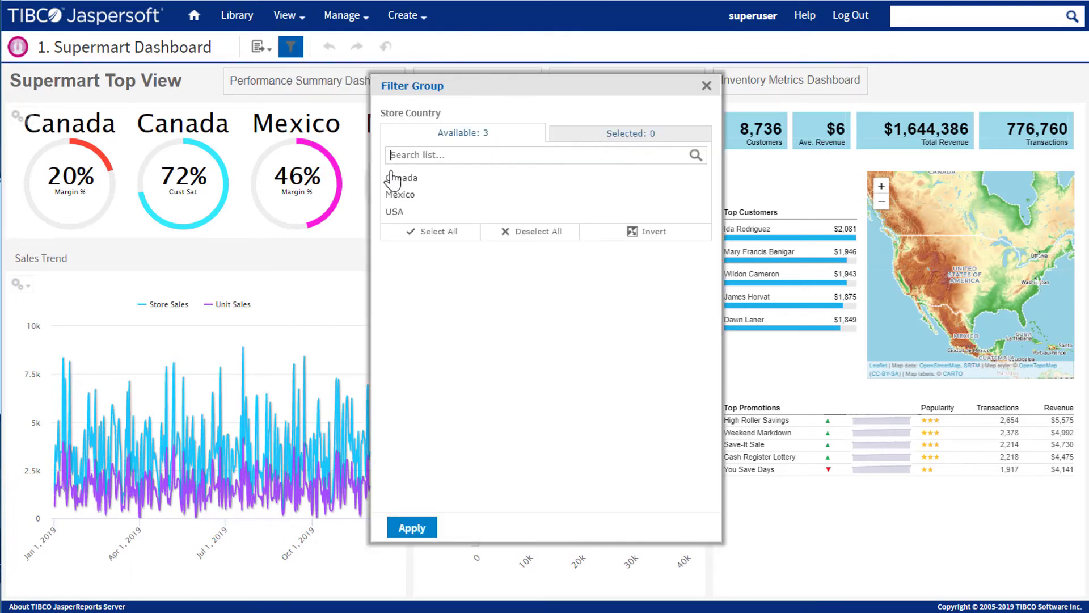
click(401, 196)
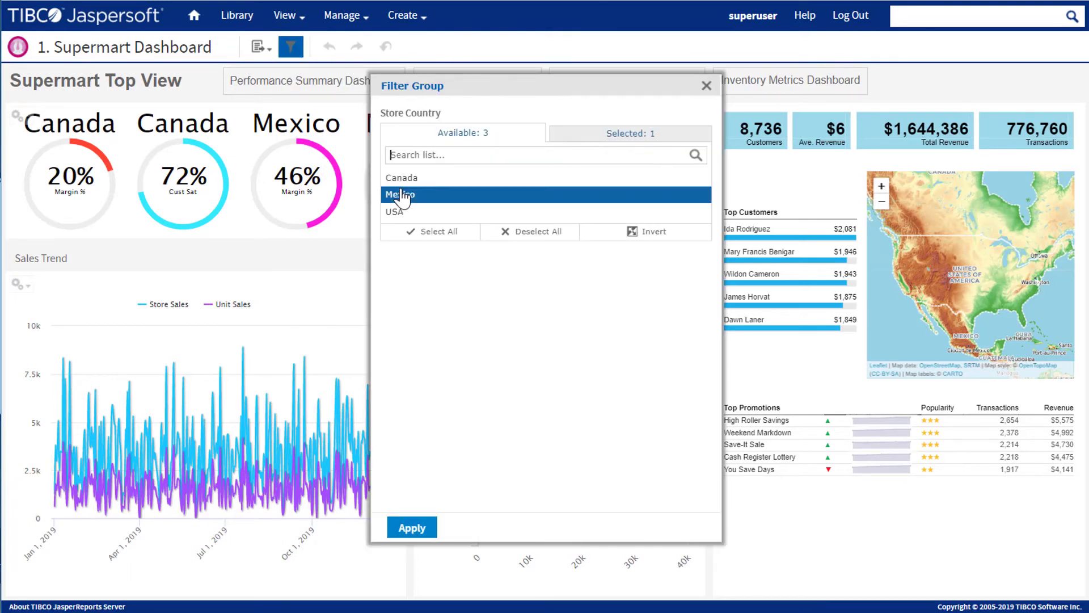
click(409, 530)
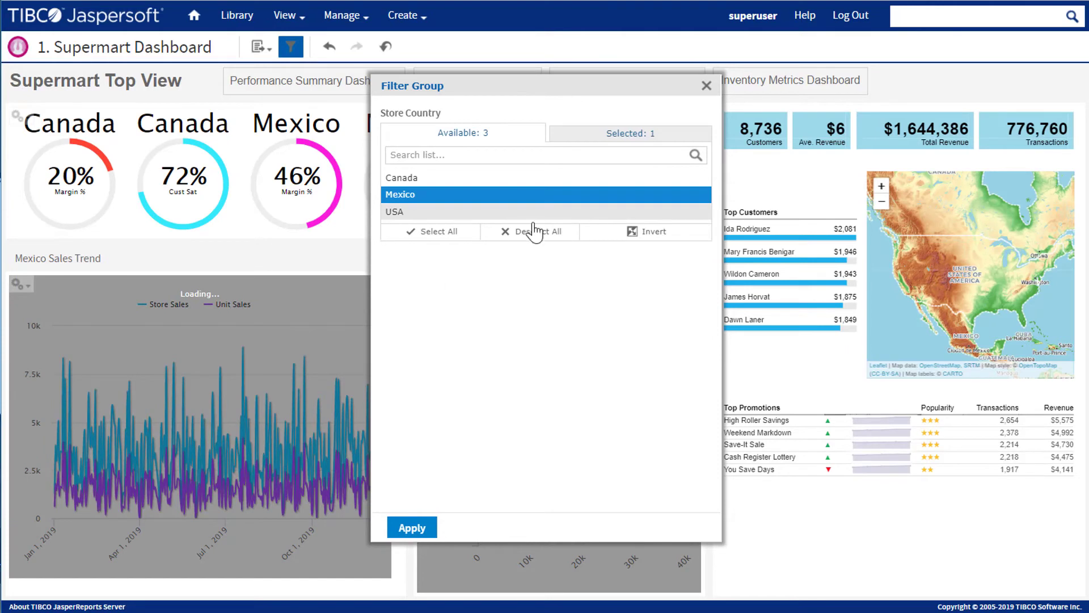
click(707, 85)
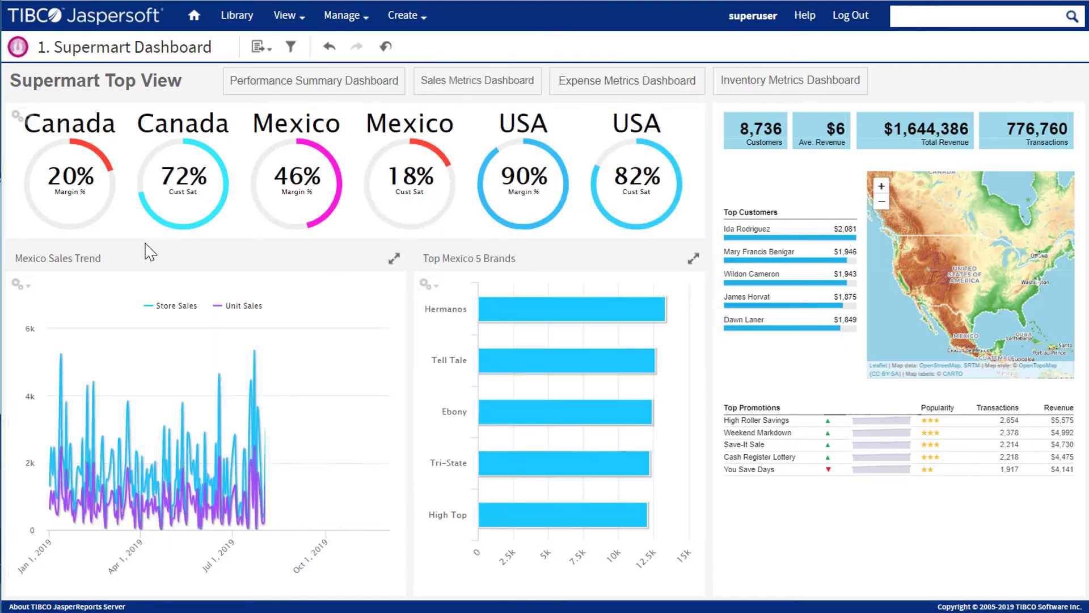
click(542, 152)
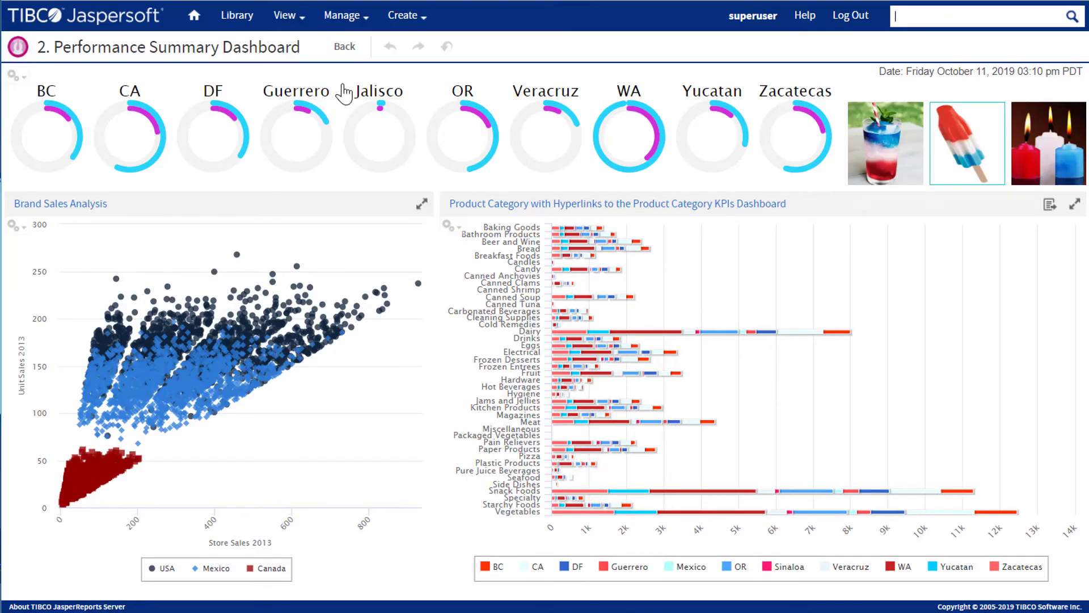
mouse_move(209, 375)
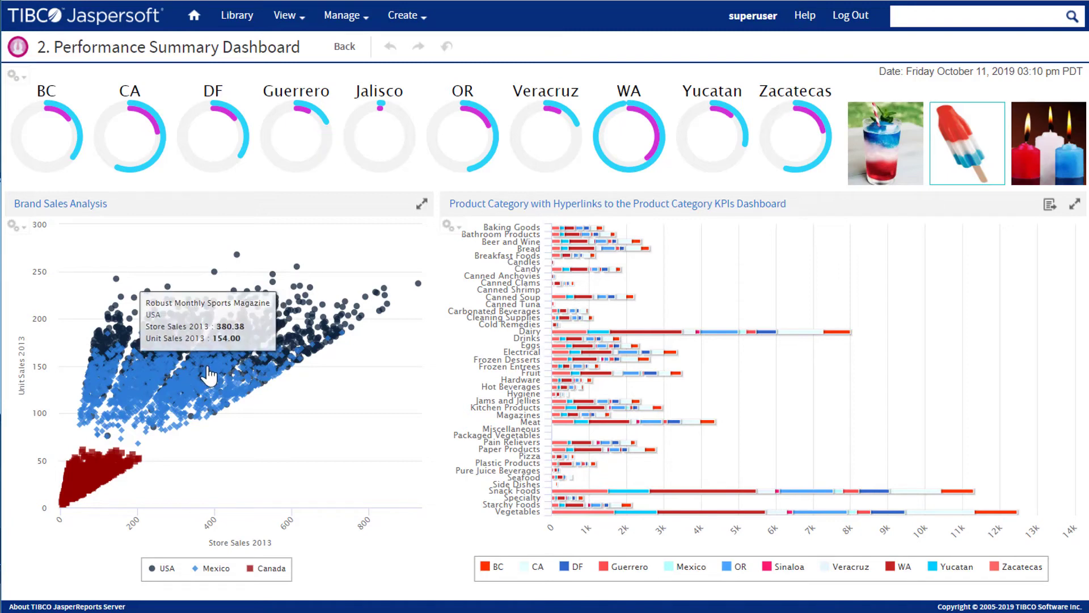
Drill from USA into Bread CA results, filter to Breakfast Foods, then undo back to Bread.
click(240, 340)
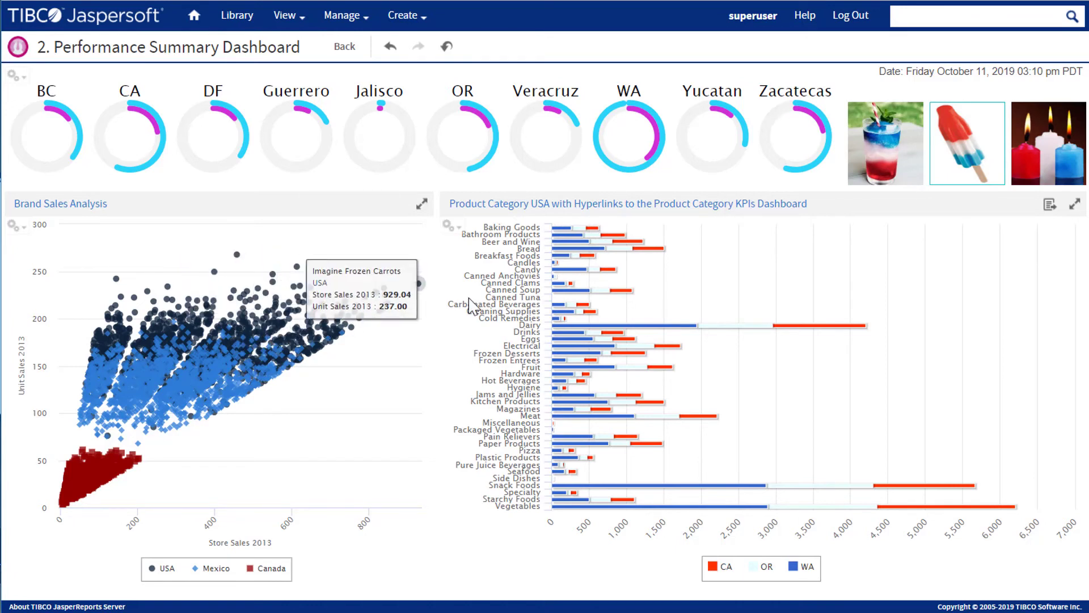
mouse_move(651, 249)
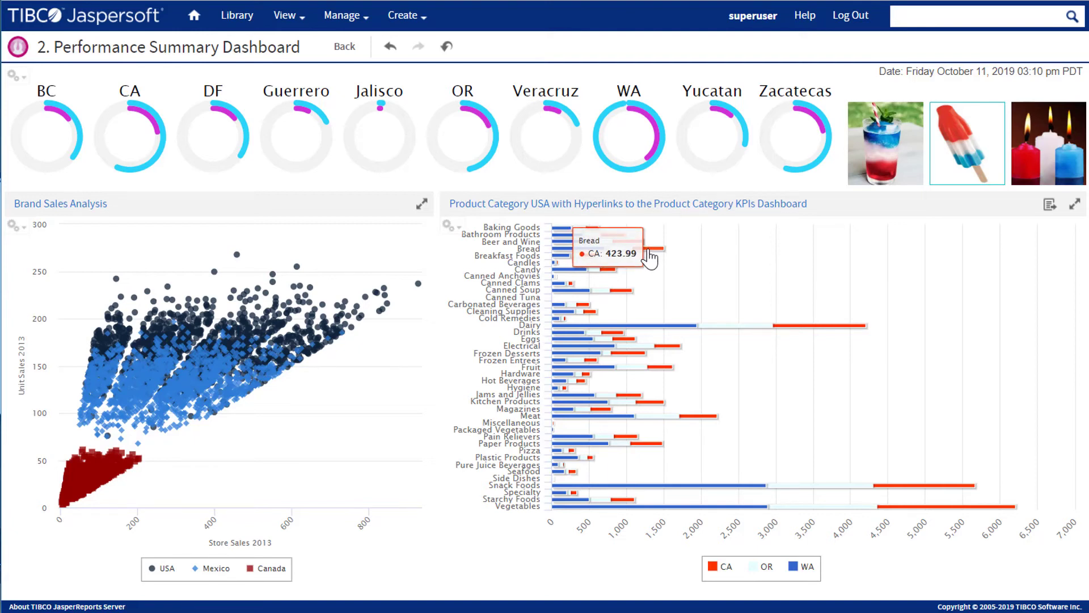
click(649, 257)
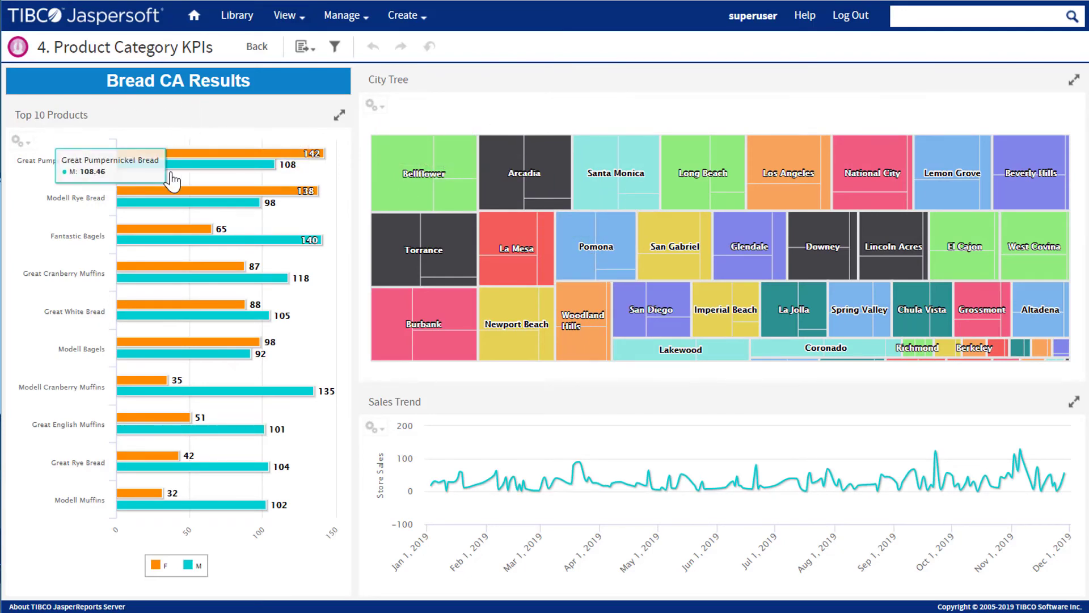
click(334, 48)
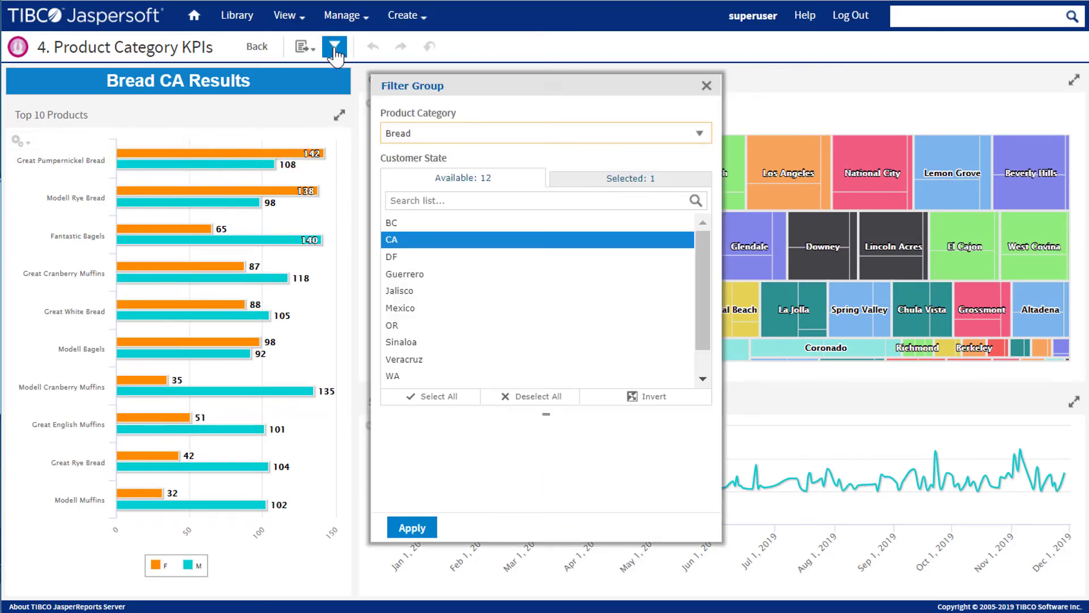
click(705, 140)
click(449, 269)
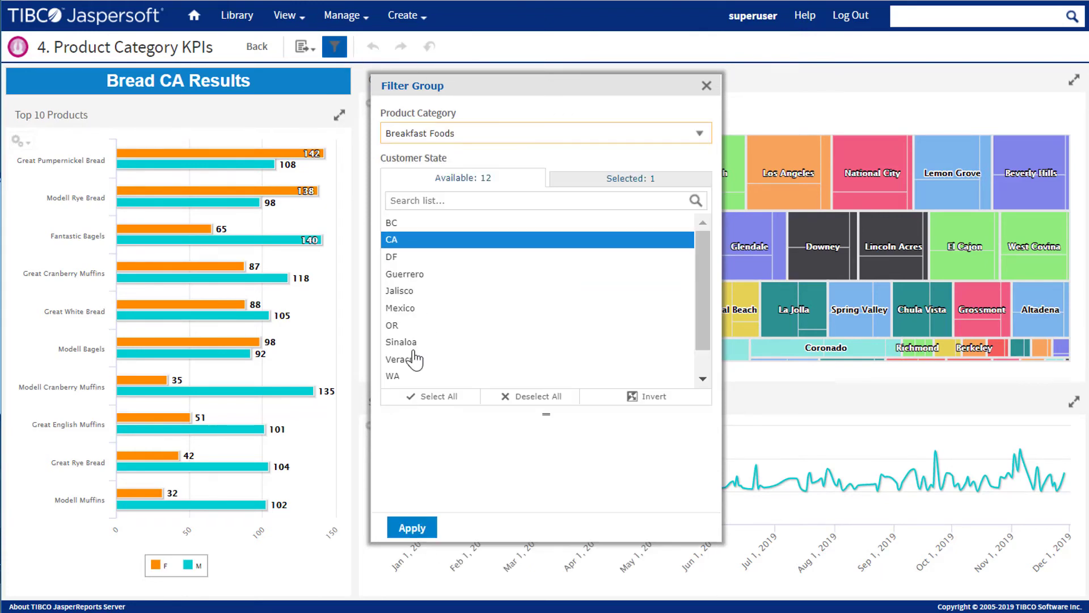
click(409, 528)
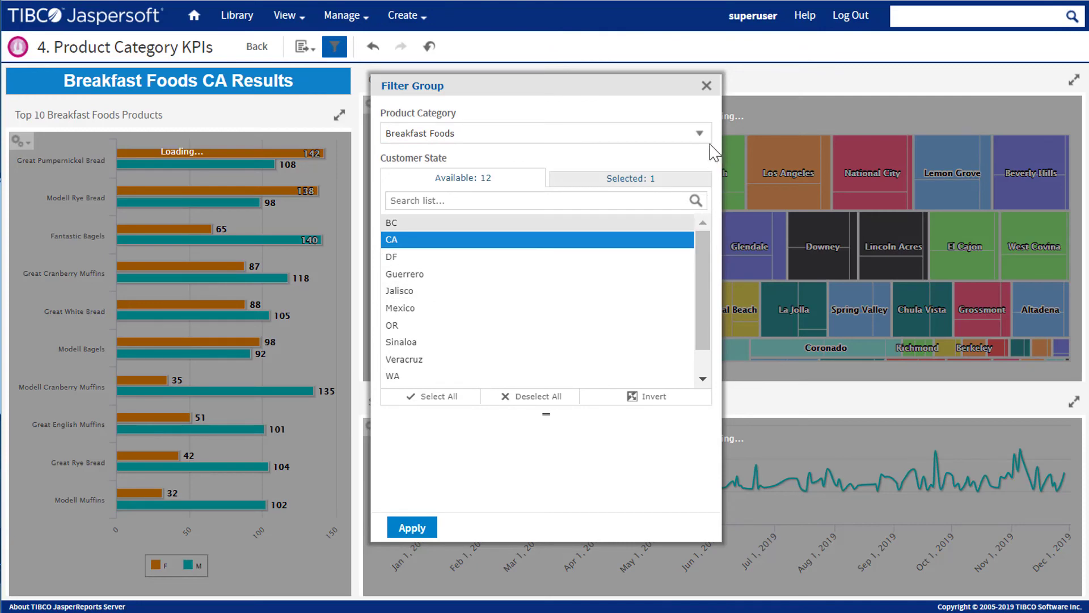
click(706, 88)
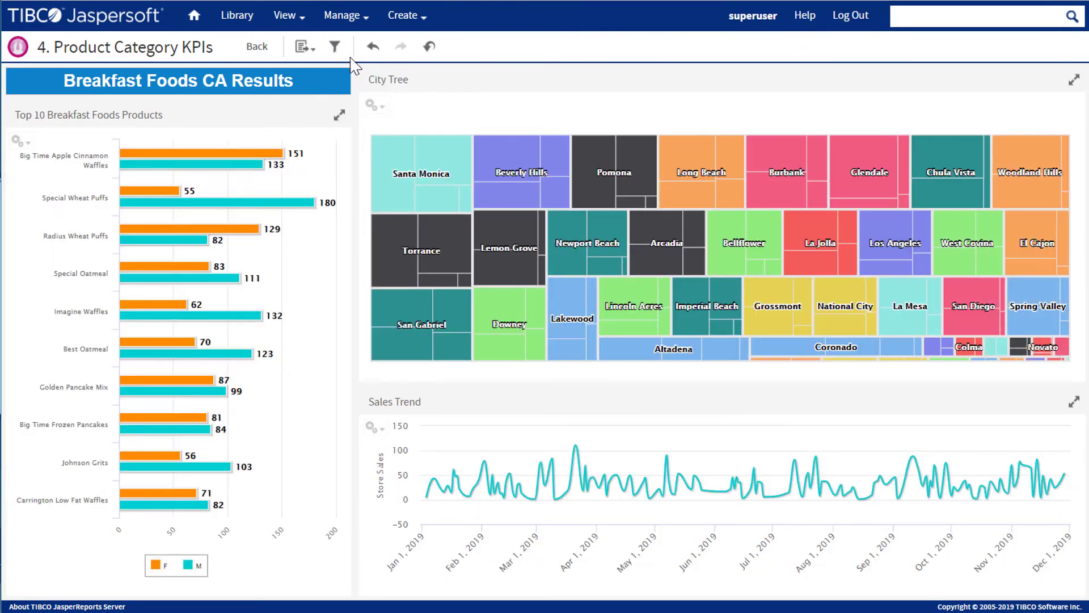
click(371, 47)
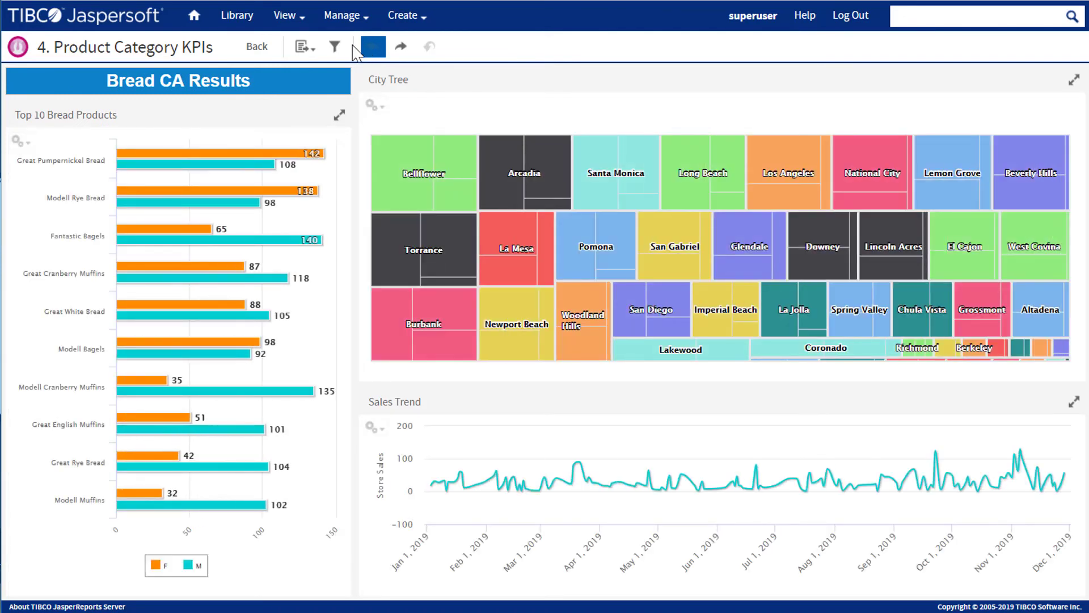
Go back to Performance Summary, open the 5. Top Performers drink results, then return.
click(255, 47)
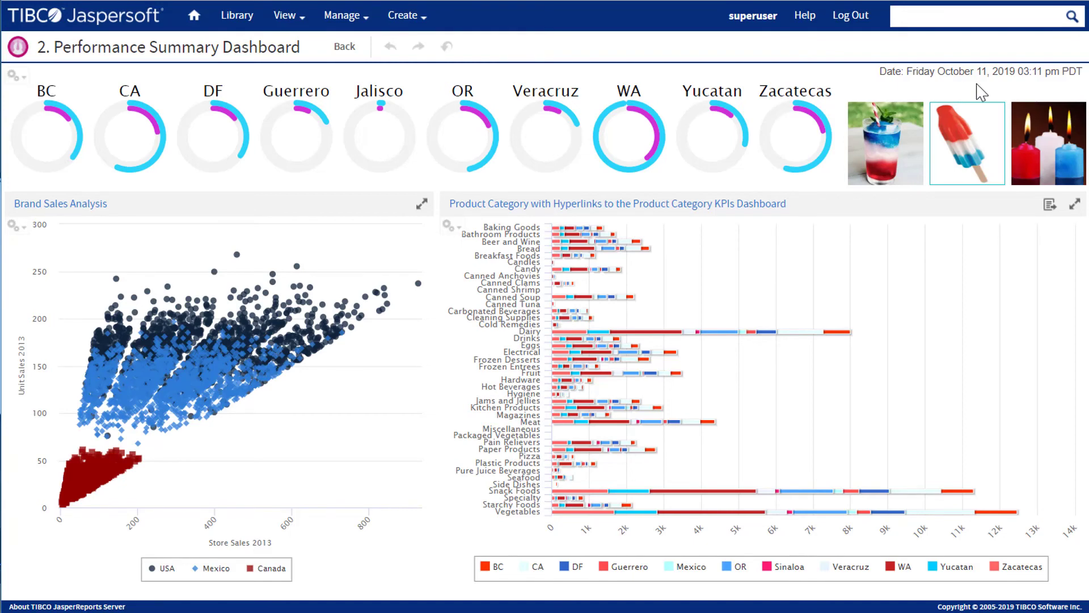
click(889, 151)
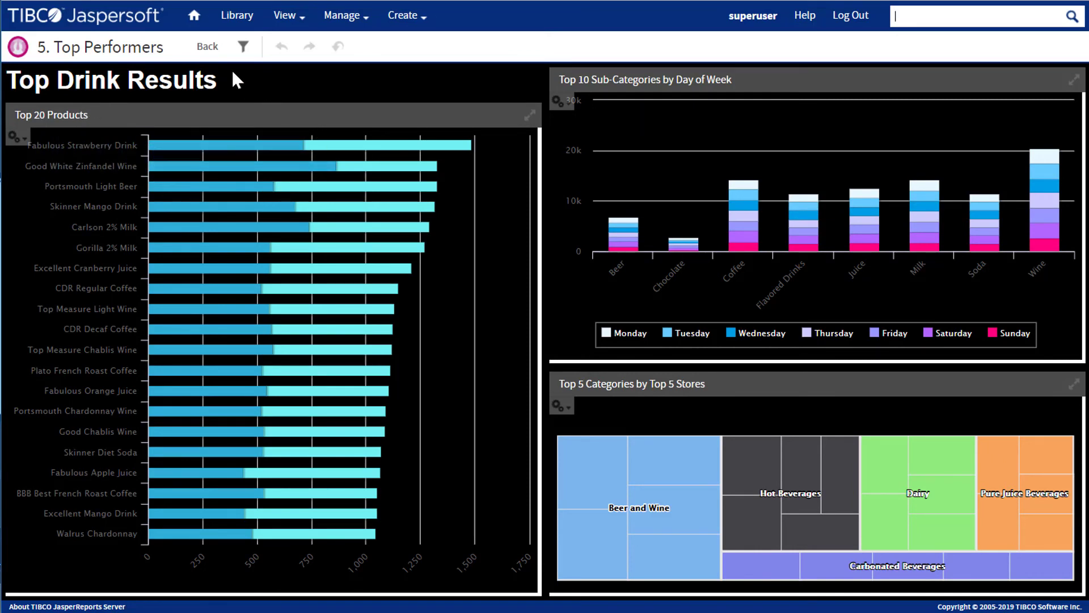
click(209, 54)
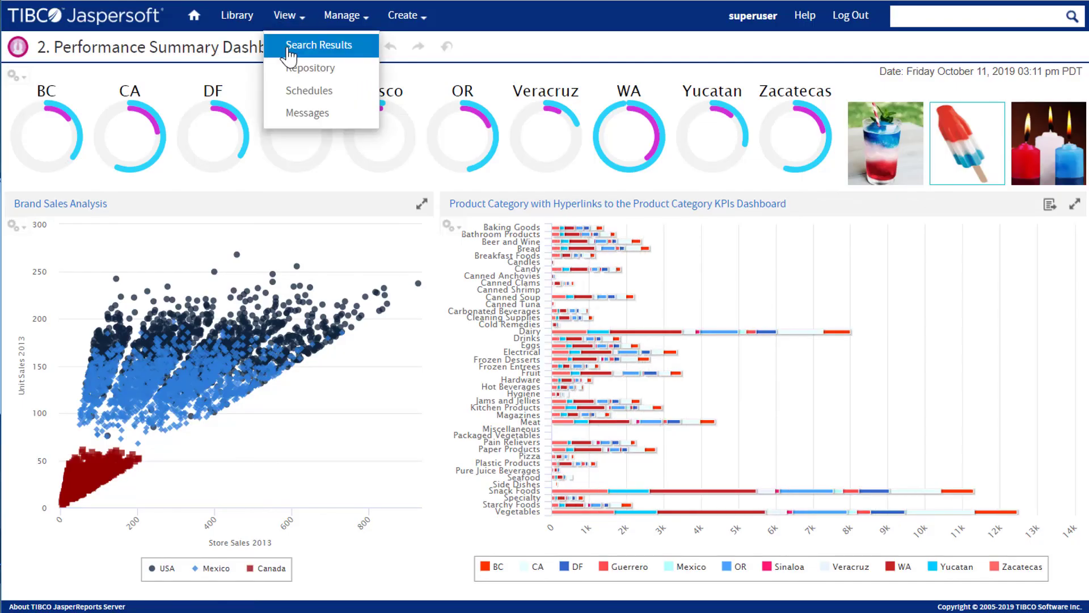
Create a new schedule for 1. Supermart Dashboard from the repository's dashboards list.
click(288, 47)
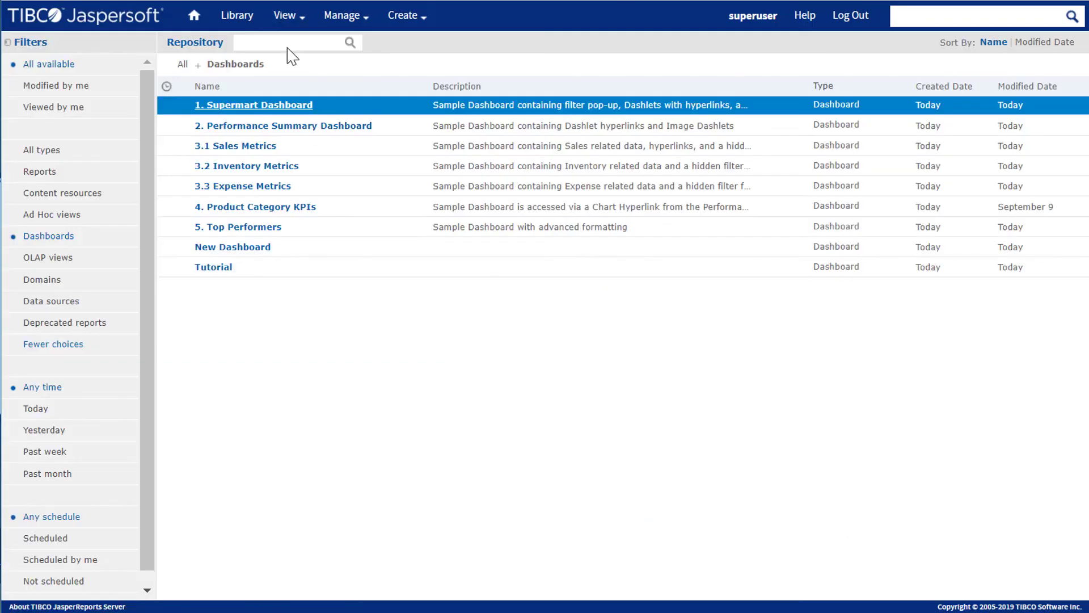
right_click(265, 113)
click(298, 195)
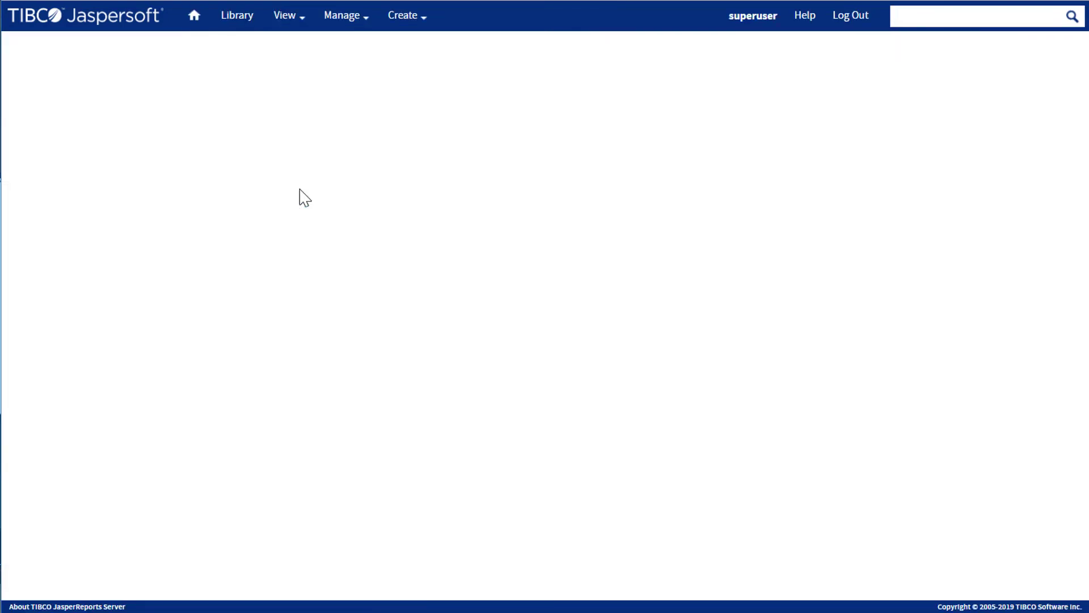
click(89, 65)
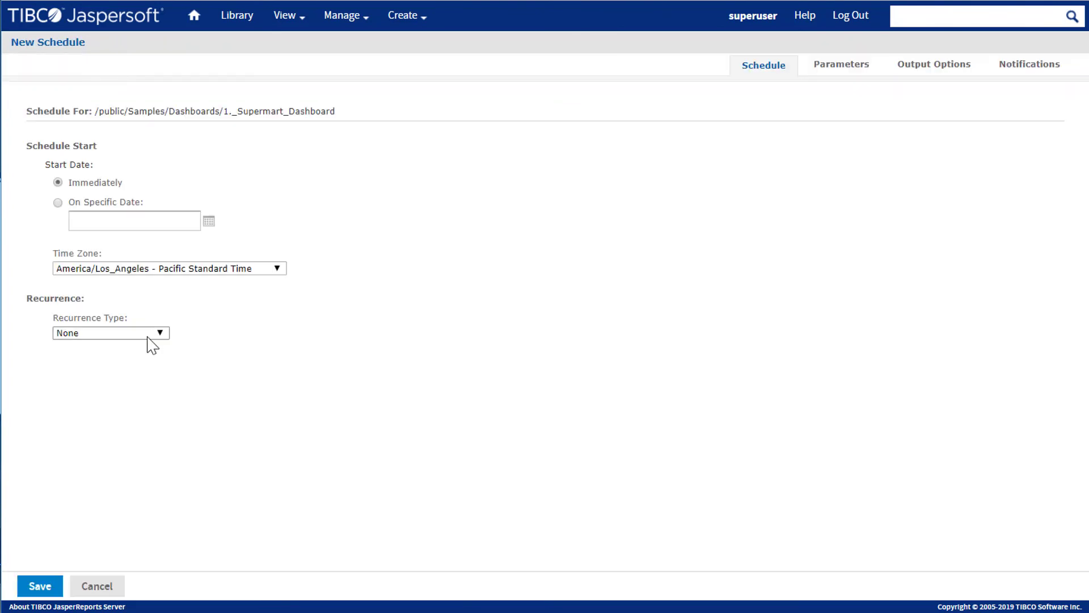
Set Simple recurrence, review parameters and output options, set email subject 'Dashboard', and save.
click(155, 333)
click(108, 356)
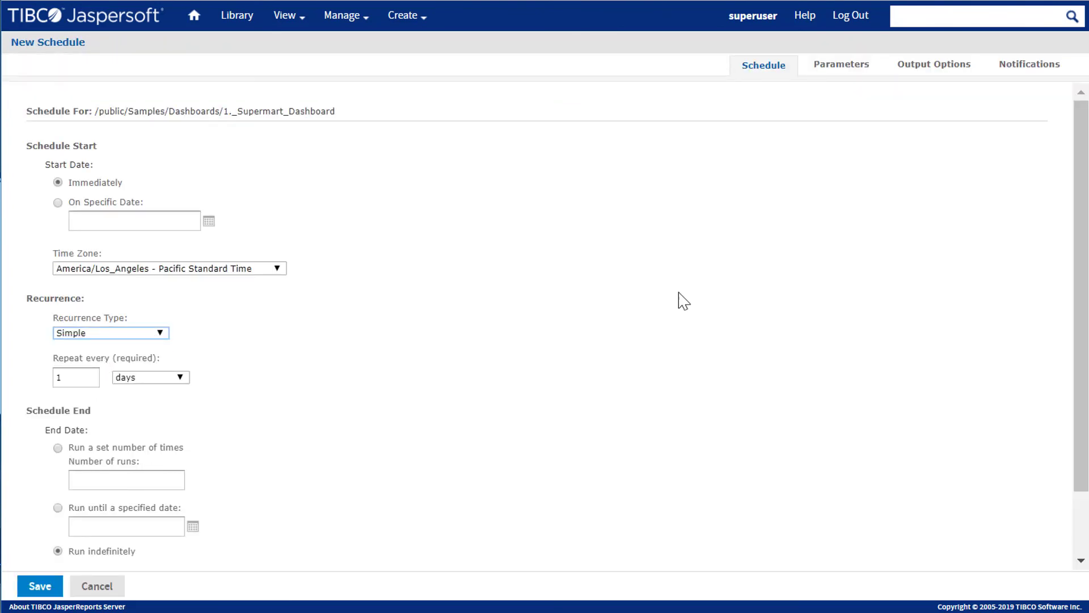
click(827, 68)
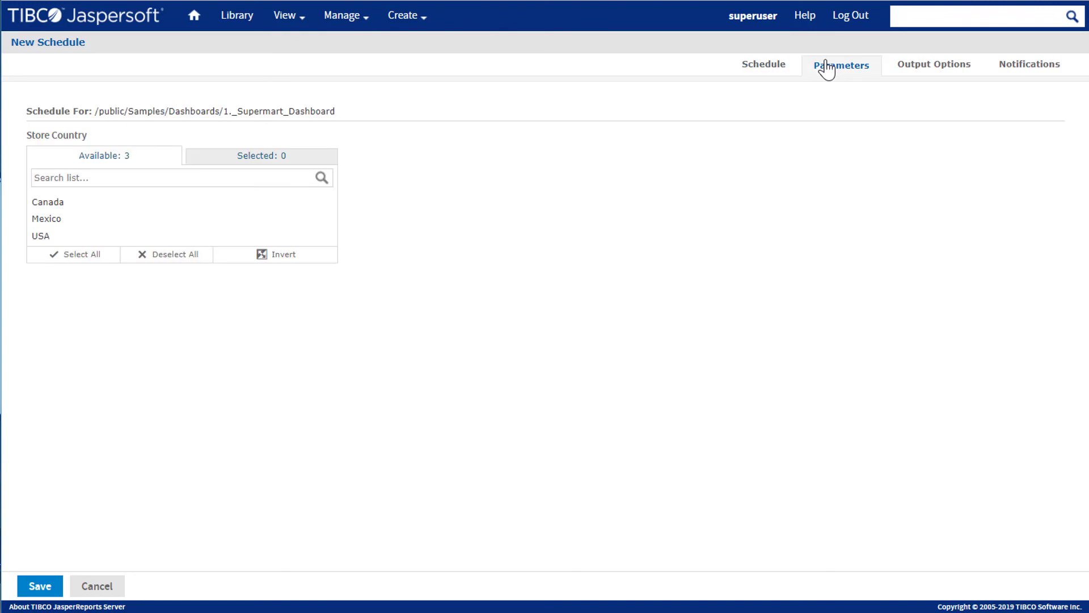
click(924, 72)
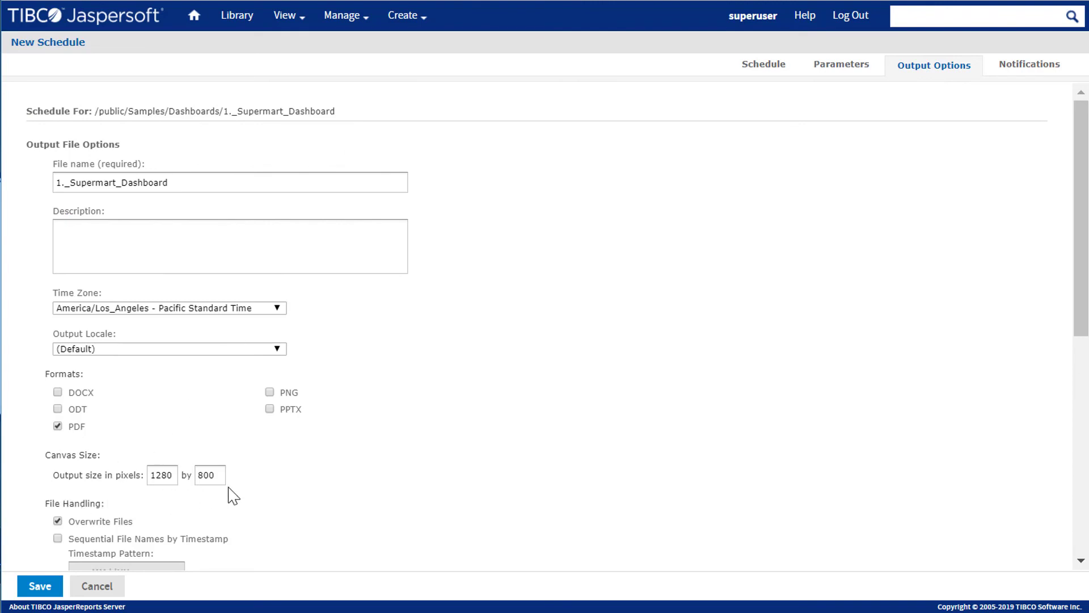
click(1001, 73)
text(Dash)
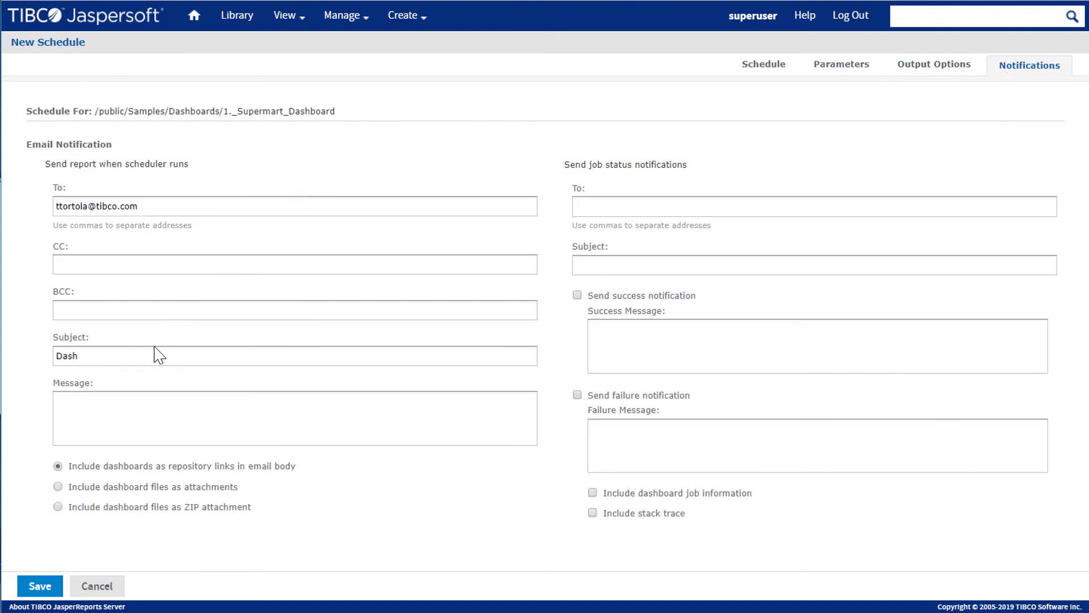
text(board)
click(39, 585)
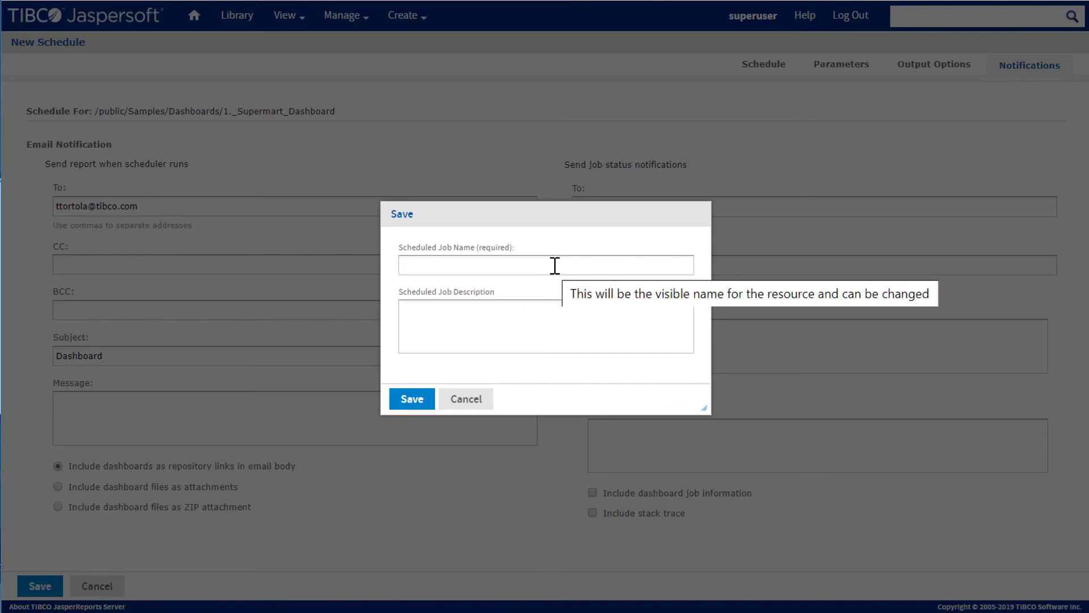
text(Tutorial)
Save the schedule as job 'Tutorial' and go back from the Scheduled Jobs page.
click(404, 400)
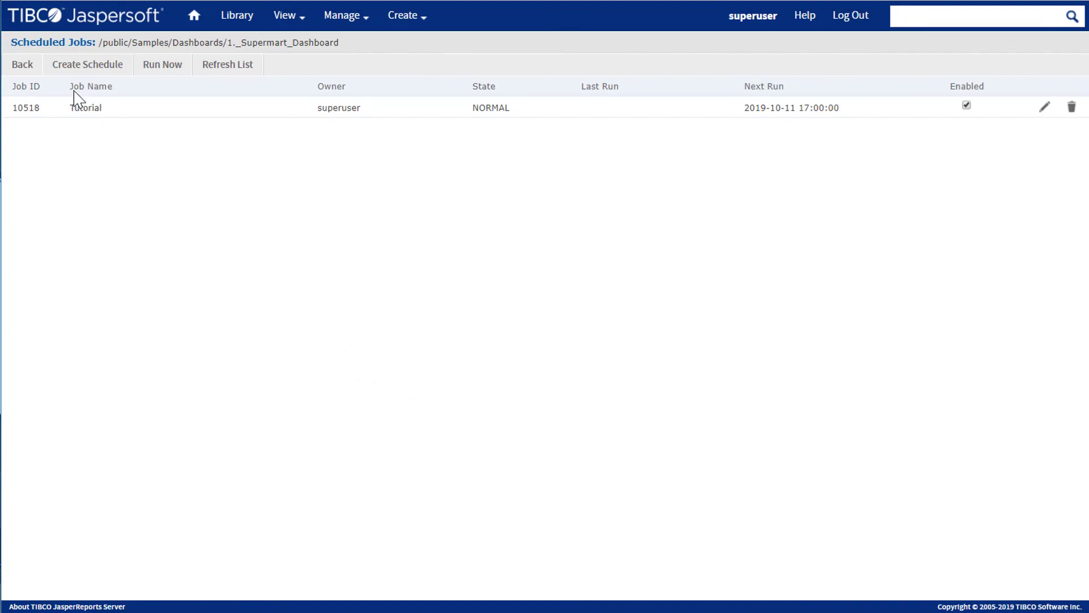
click(22, 65)
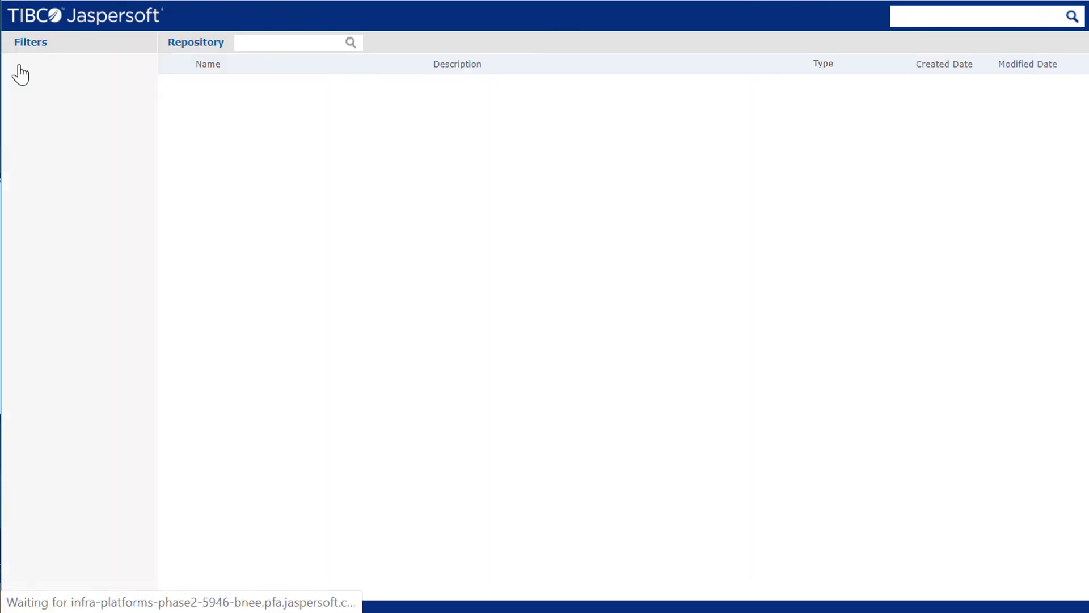